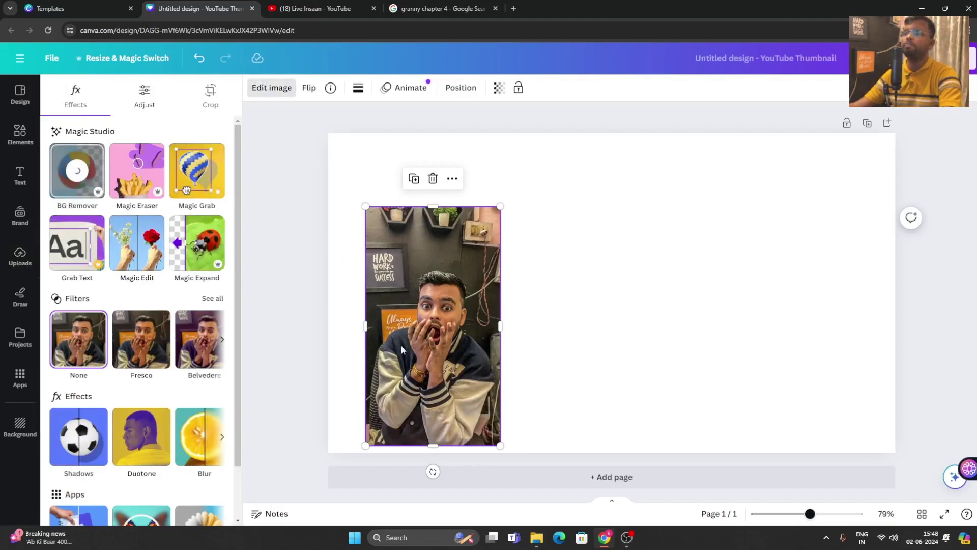
Step: Enlarge the portrait photo to about full page height along the page's left edge and tilt it slightly clockwise
left_click_drag(432, 207, 436, 260)
left_click_drag(366, 445, 272, 509)
left_click_drag(411, 377, 378, 257)
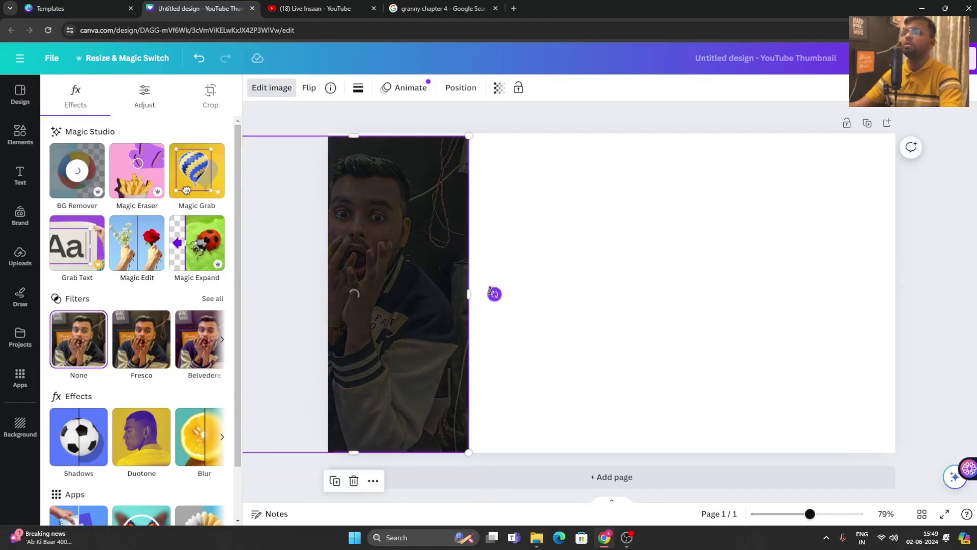
left_click_drag(491, 292, 482, 321)
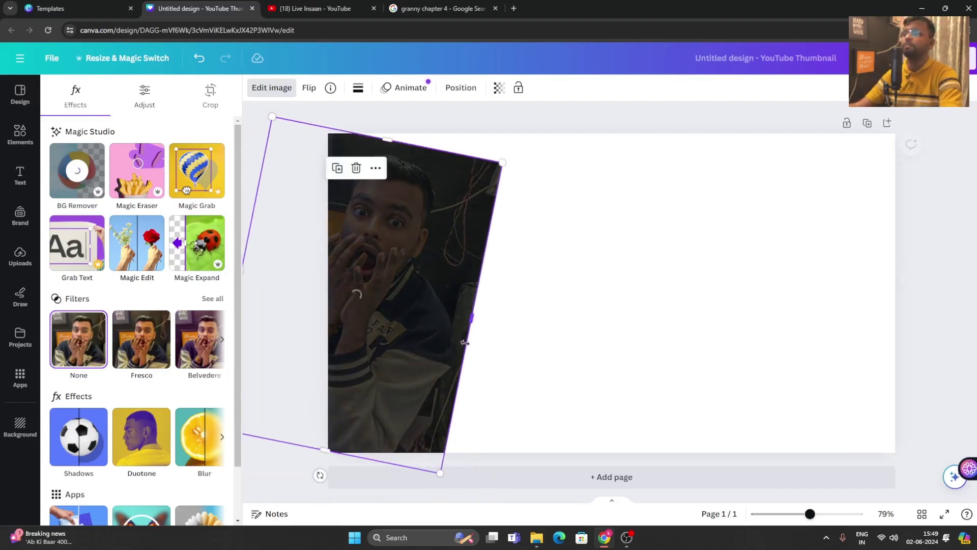
left_click_drag(502, 163, 516, 151)
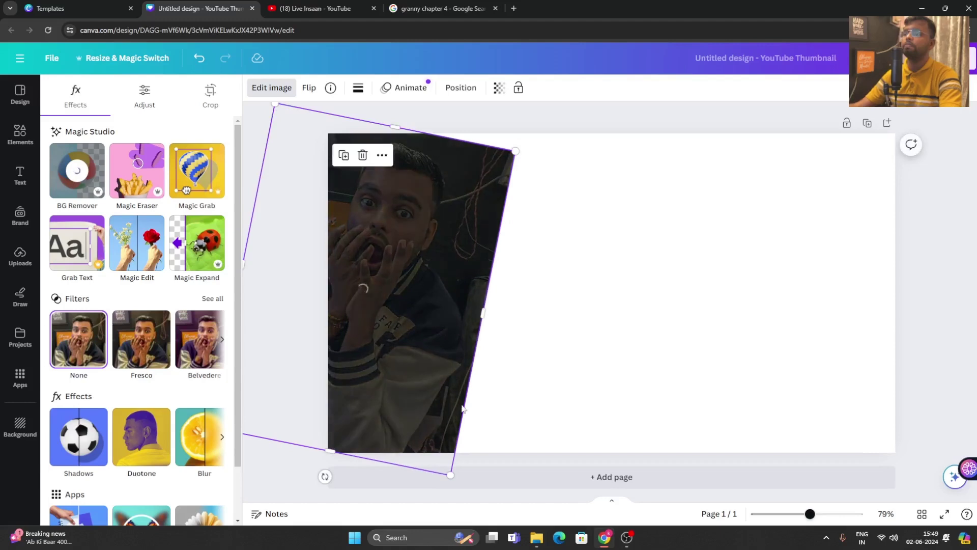
left_click_drag(324, 476, 395, 400)
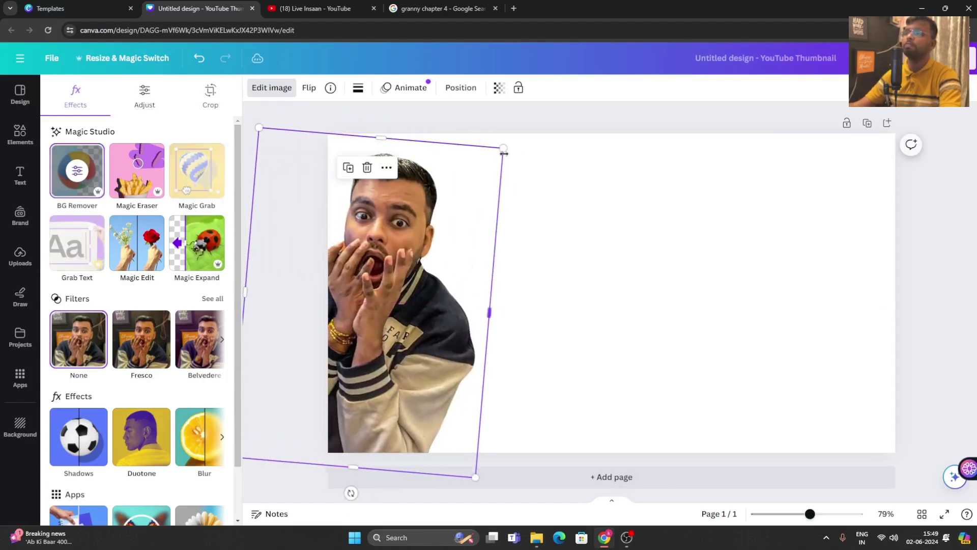
Step: Enlarge the tilted portrait further and position it so the whole head fits just below the page's top edge
left_click_drag(504, 152, 569, 114)
left_click_drag(444, 176, 435, 213)
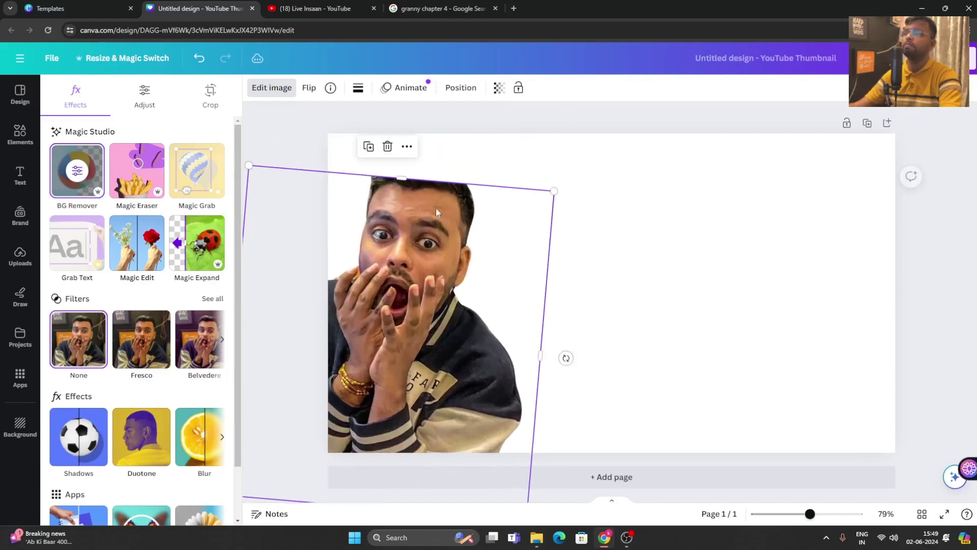
left_click_drag(401, 178, 403, 137)
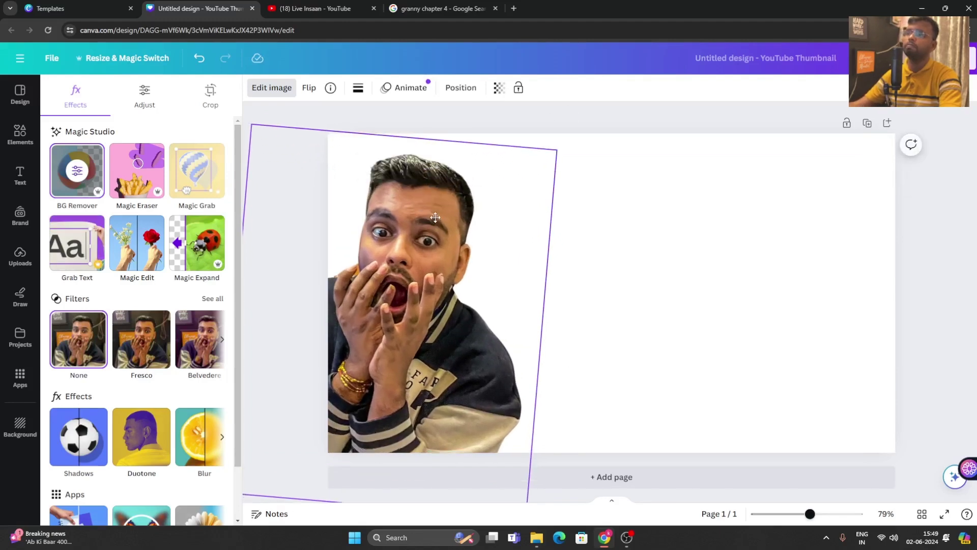
left_click(641, 246)
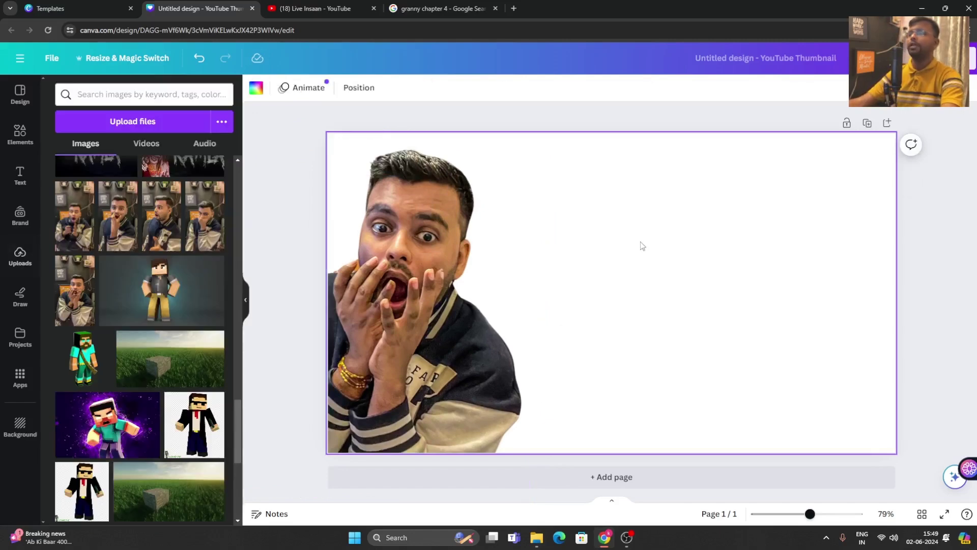
Step: Check the reference thumbnails on YouTube, and give the cut-out portrait a white #FFFFFF outline of size 8
left_click(326, 8)
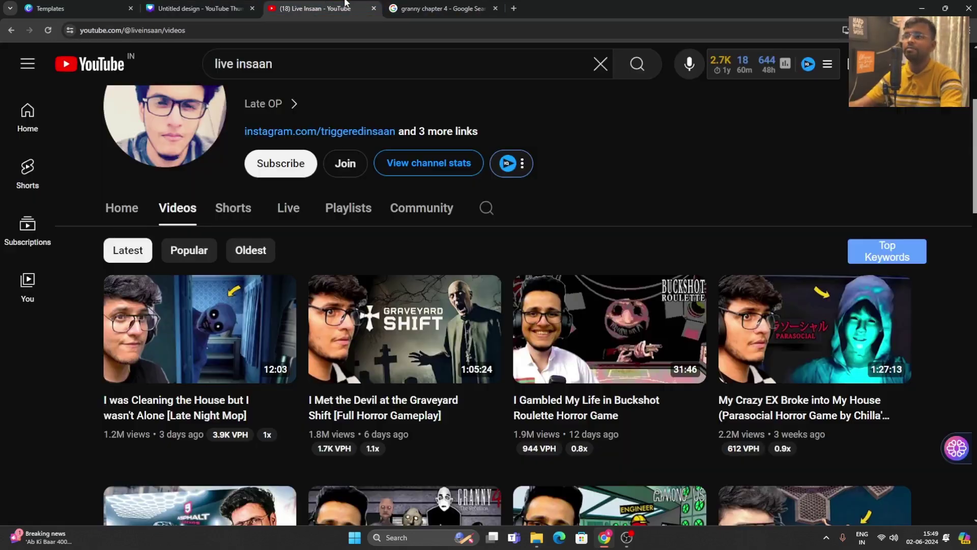
left_click(198, 8)
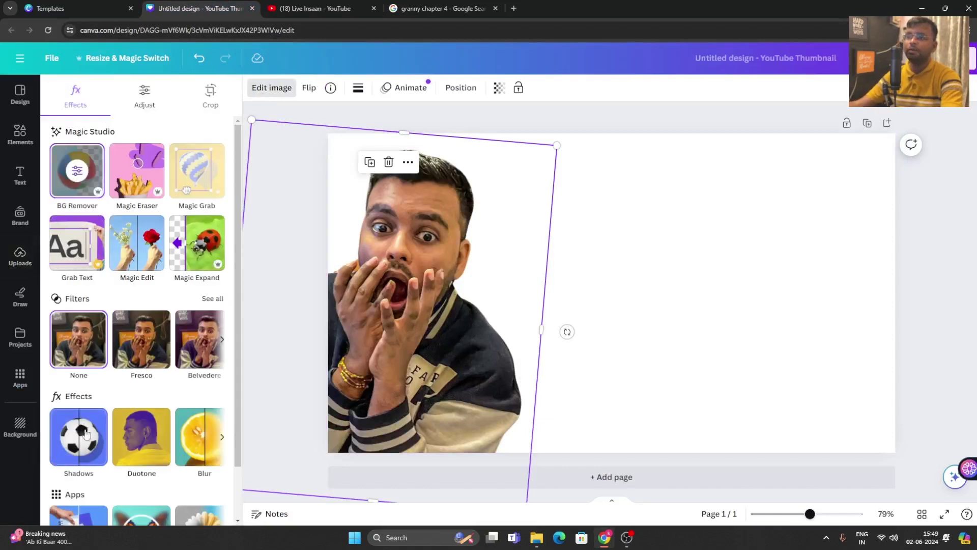
left_click(87, 442)
left_click(201, 239)
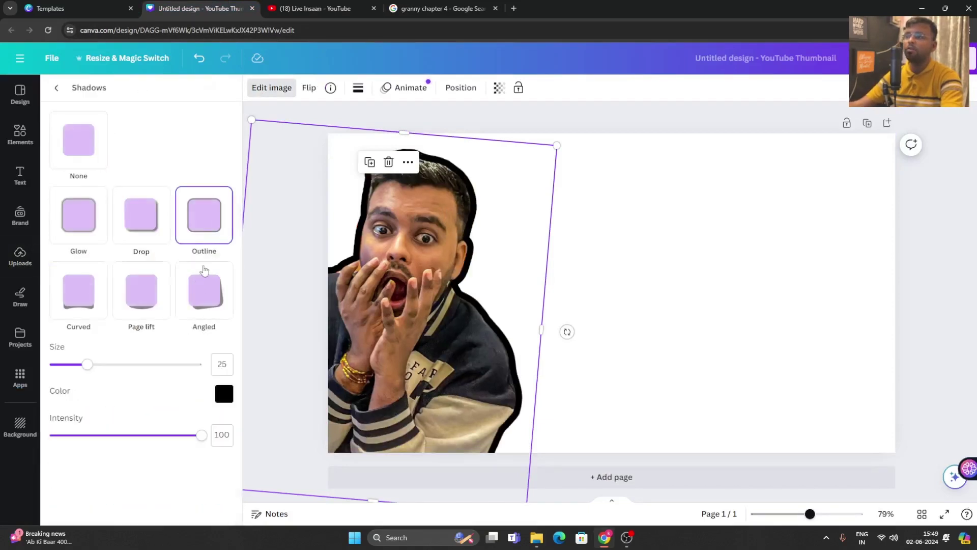
left_click(221, 395)
left_click_drag(248, 314, 223, 265)
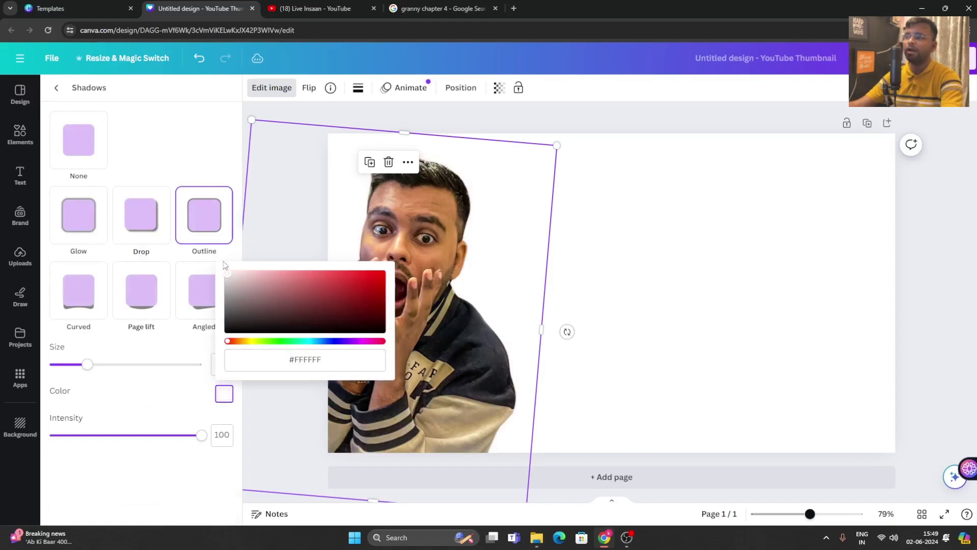
left_click_drag(93, 371, 62, 367)
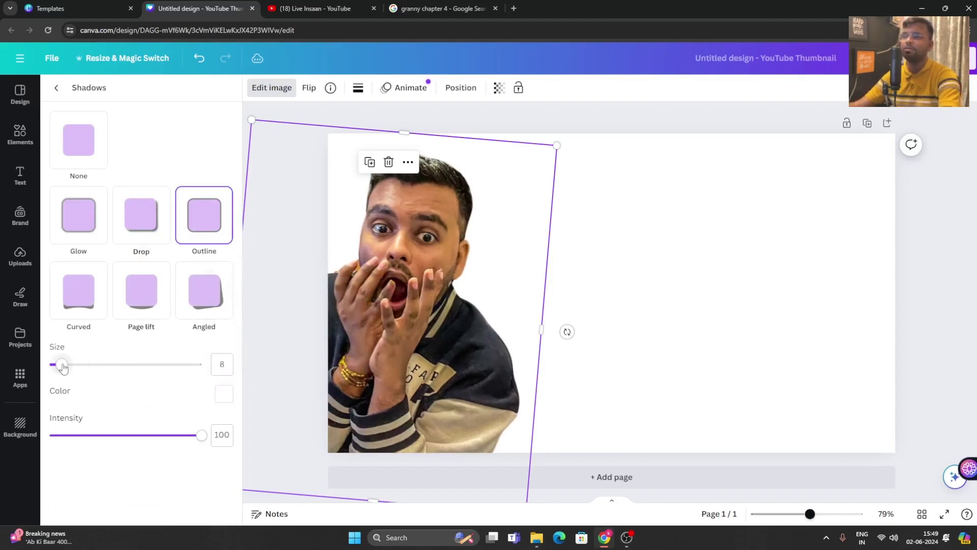
left_click(303, 112)
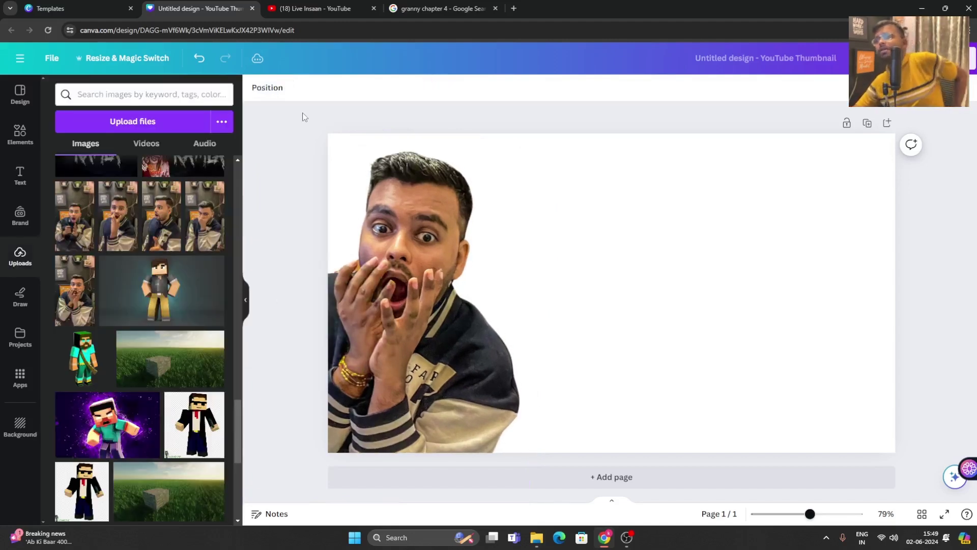
Step: Nudge the portrait slightly up and left, and examine the game thumbnails on the Live Insaan YouTube channel
left_click_drag(460, 340, 456, 336)
left_click(305, 8)
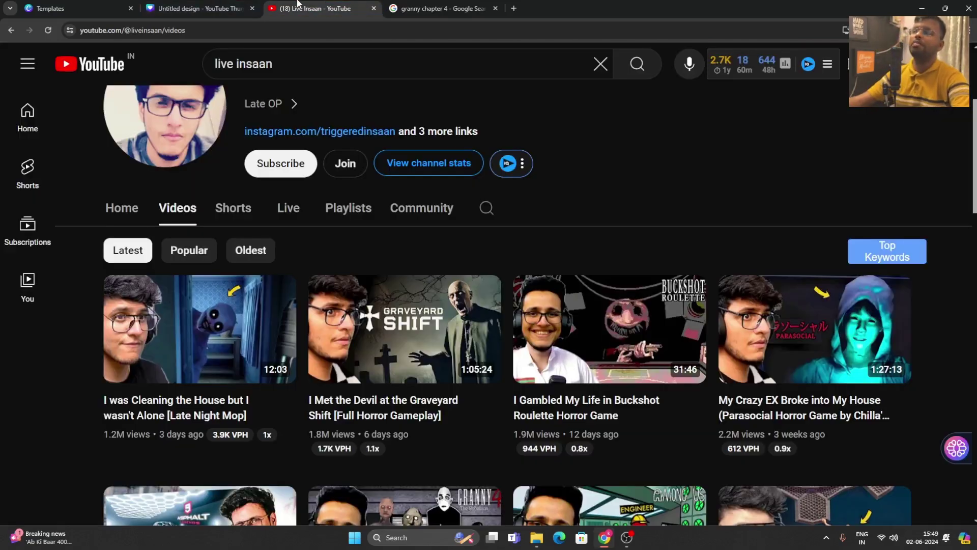
scroll(440, 267, "down", 7)
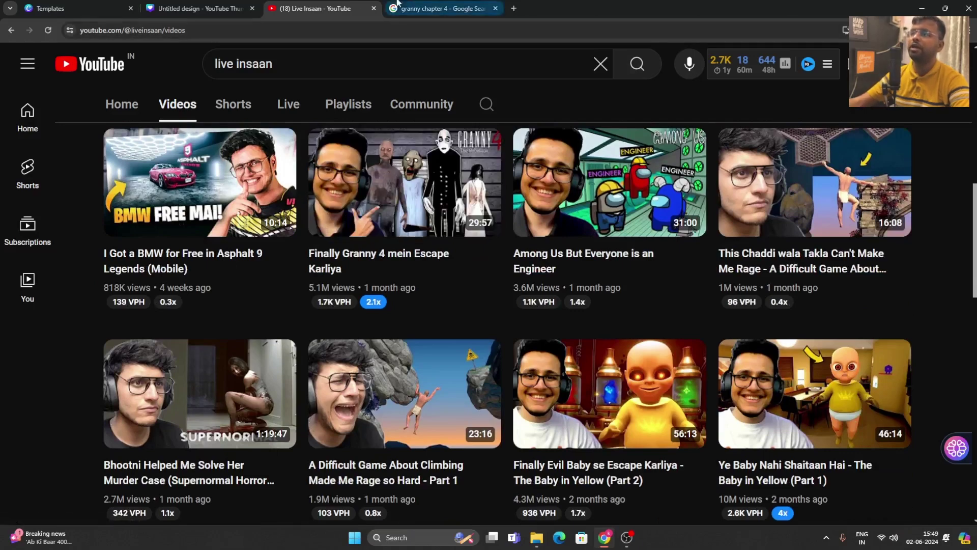
left_click(199, 8)
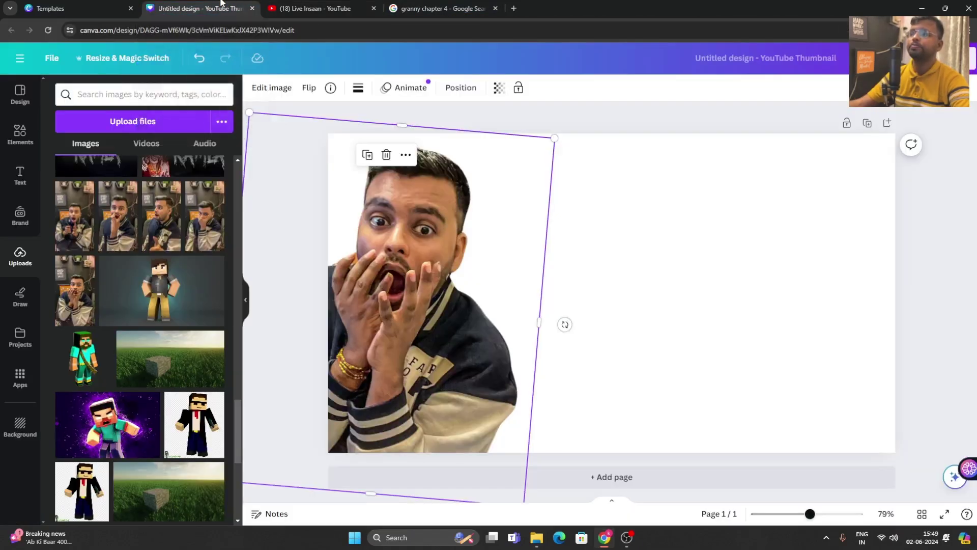
Step: Search the design elements for "horror wall"
left_click(24, 148)
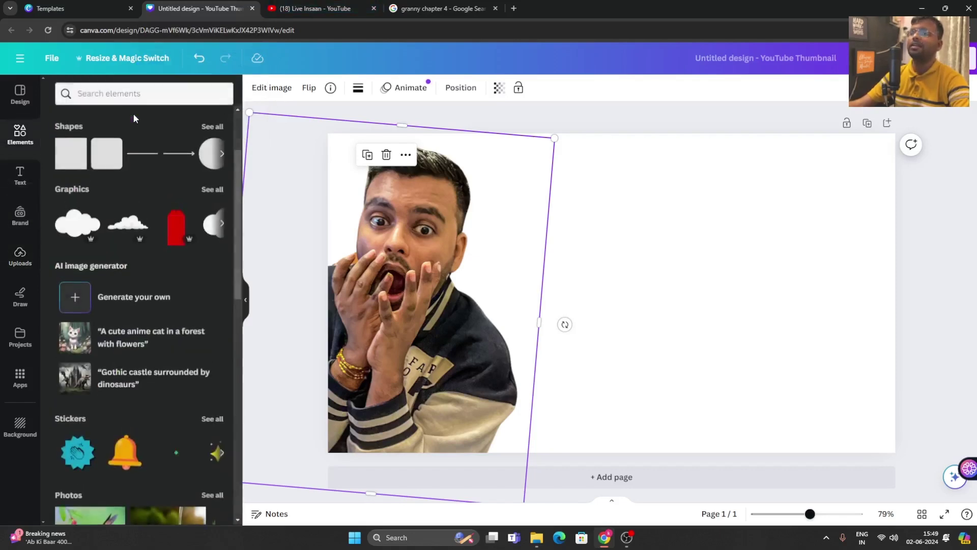
left_click(144, 100)
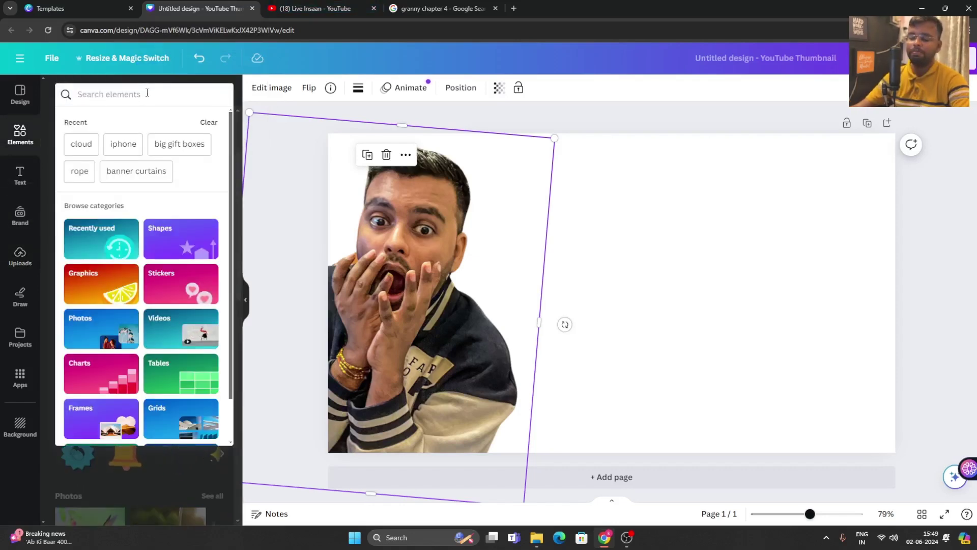
type("horror ")
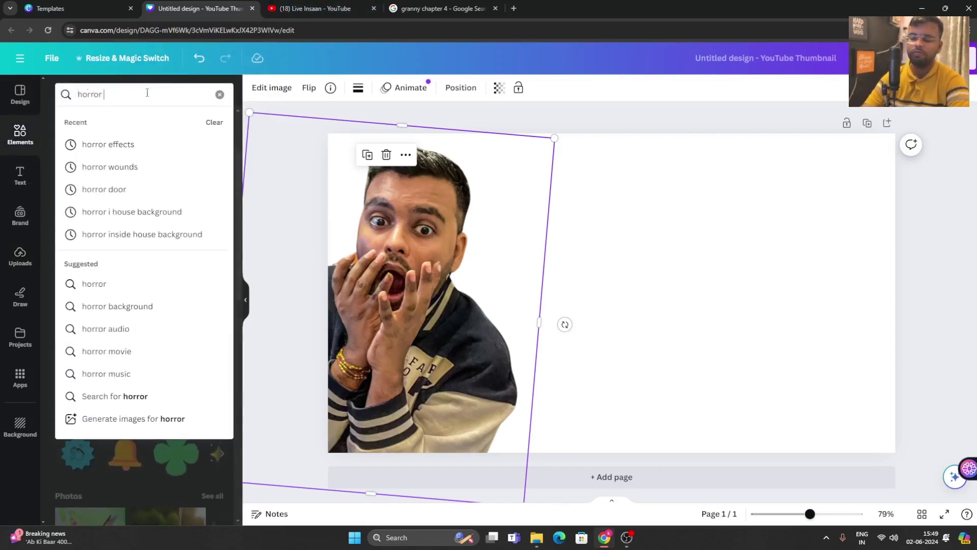
type("wall")
key("Return")
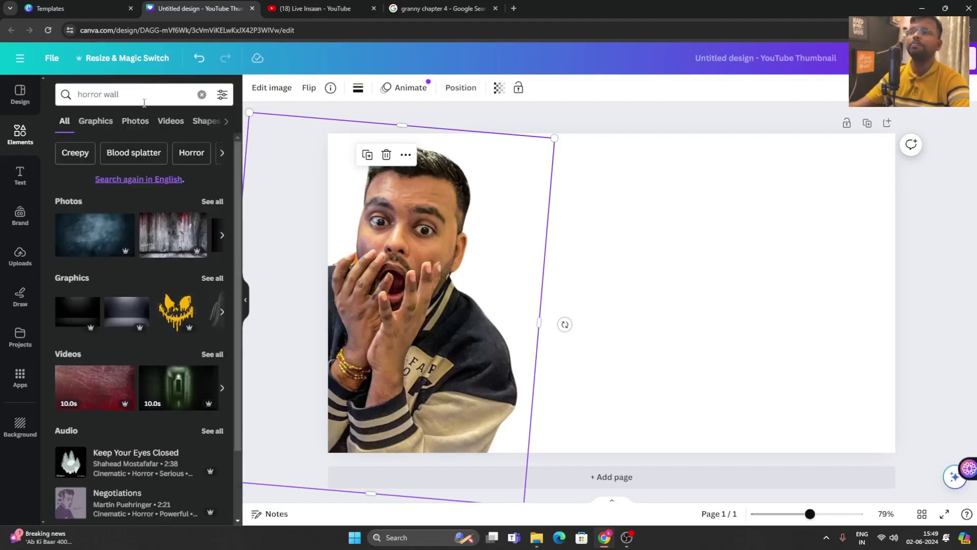
Step: Look through the graphics and photo results and add the dark smoky wall photo with wooden planks to the page
left_click(100, 120)
scroll(159, 278, "down", 5)
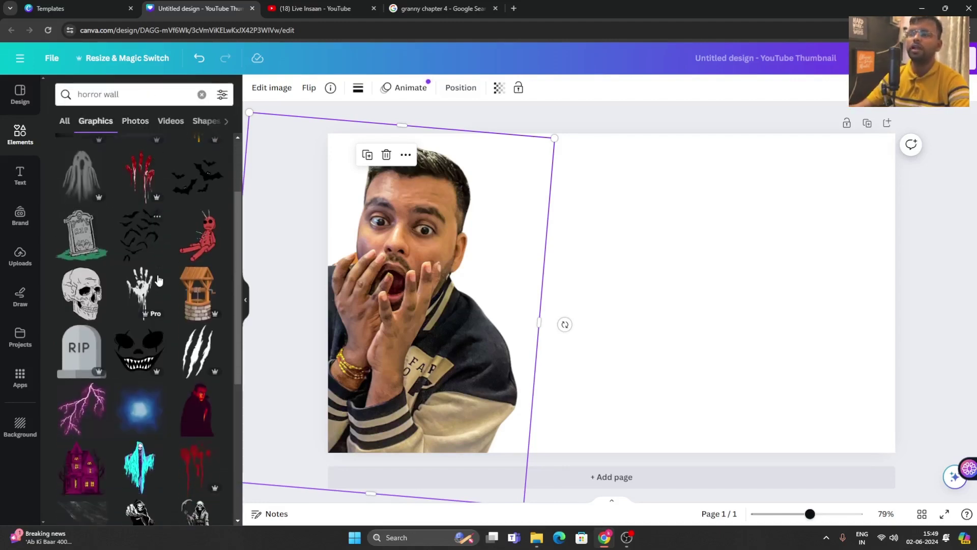
left_click(127, 122)
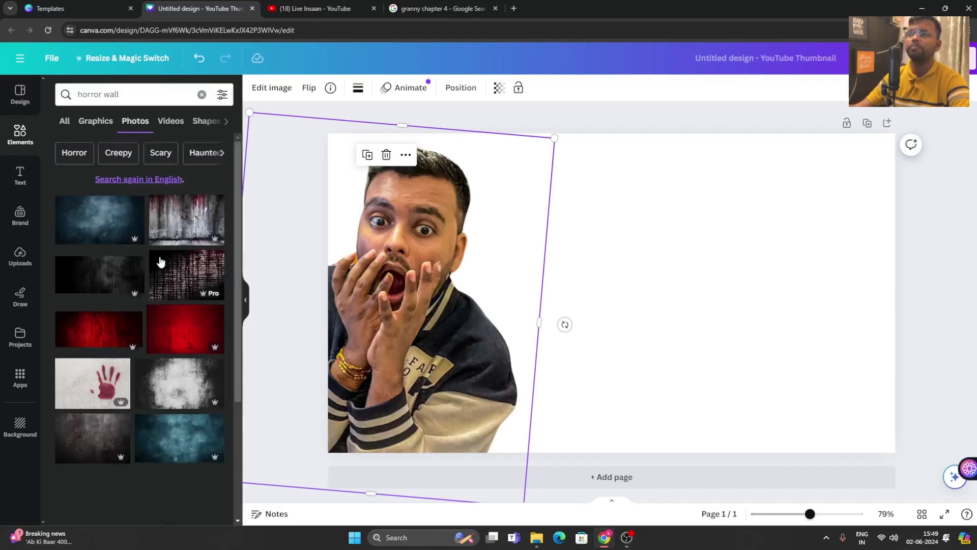
scroll(160, 257, "down", 5)
scroll(162, 262, "down", 5)
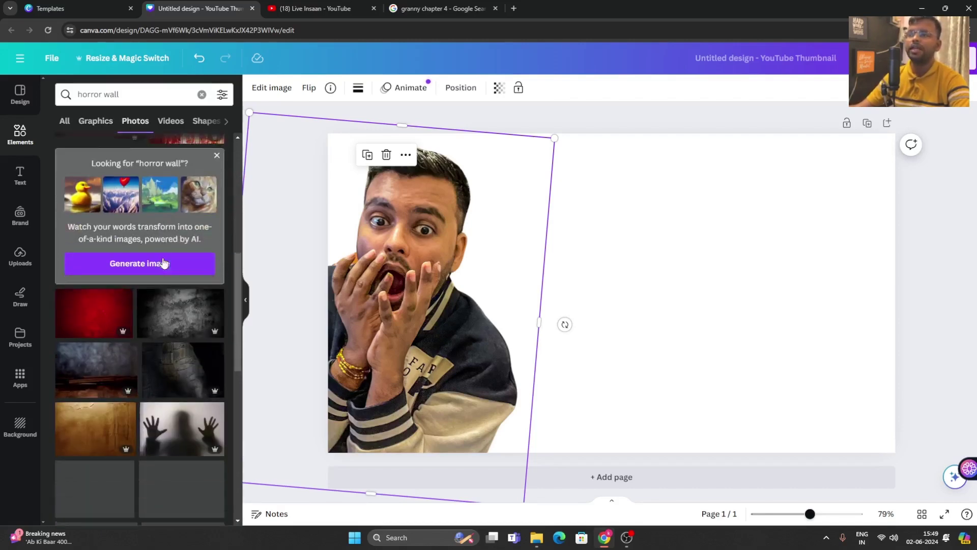
scroll(162, 262, "up", 2)
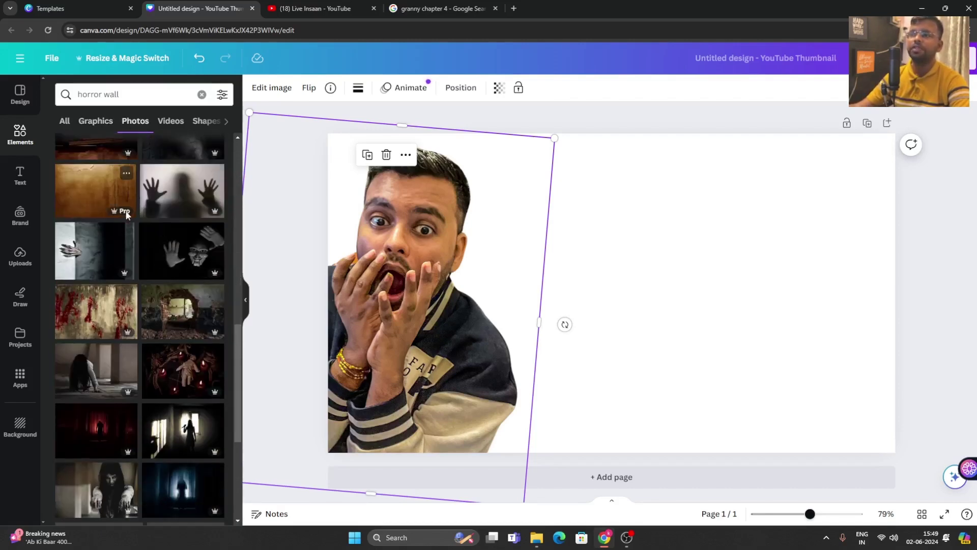
left_click(75, 234)
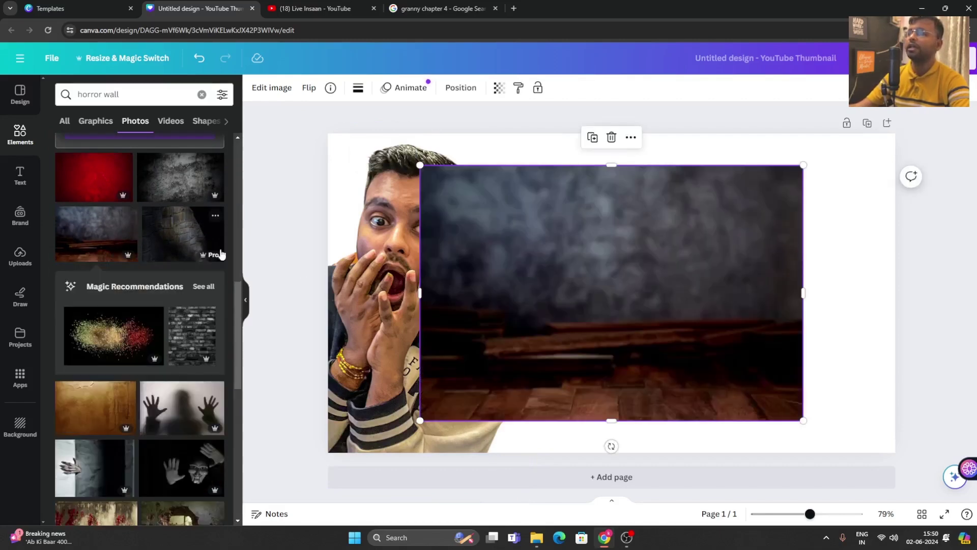
Step: Enlarge the dark wall photo to cover the whole page and set it as the page background
left_click_drag(501, 321, 373, 394)
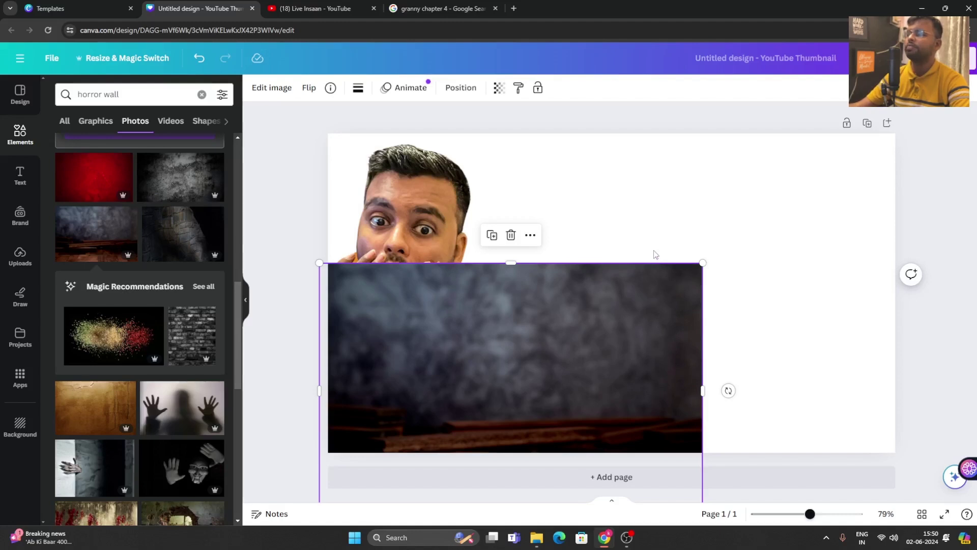
left_click_drag(702, 263, 921, 125)
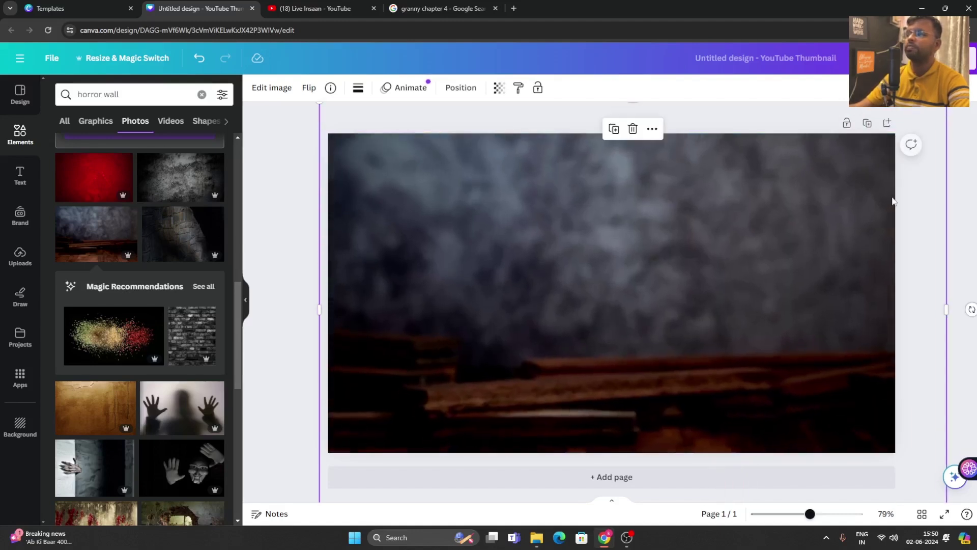
left_click_drag(892, 201, 877, 231)
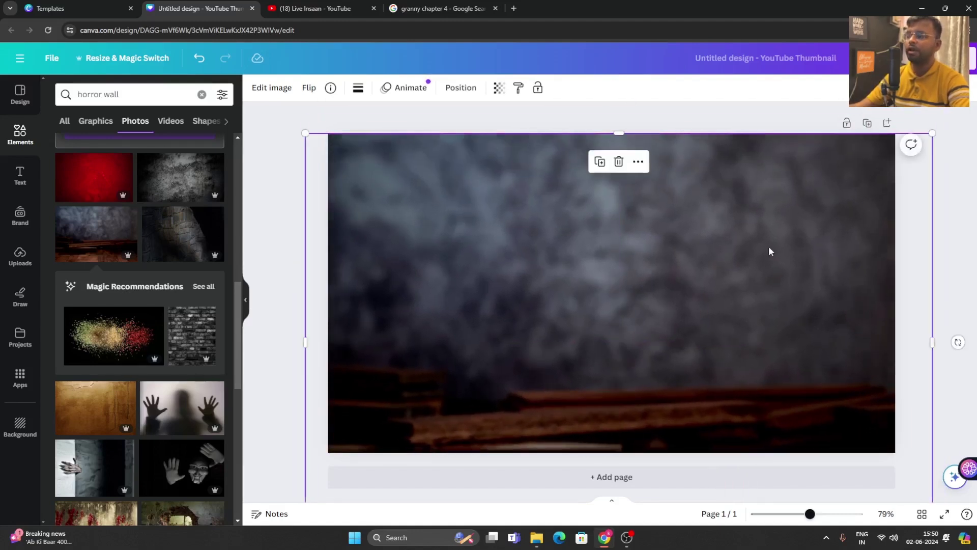
right_click(769, 251)
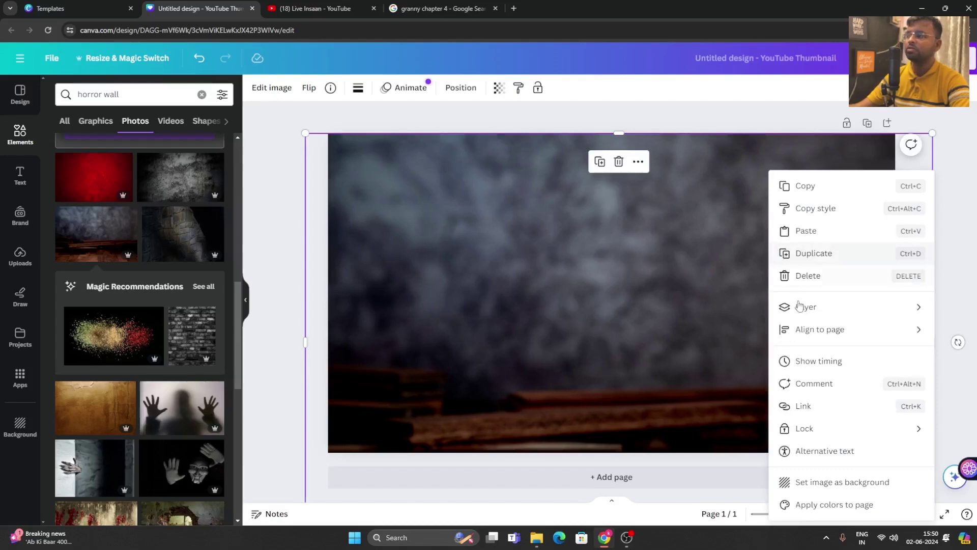
left_click(822, 478)
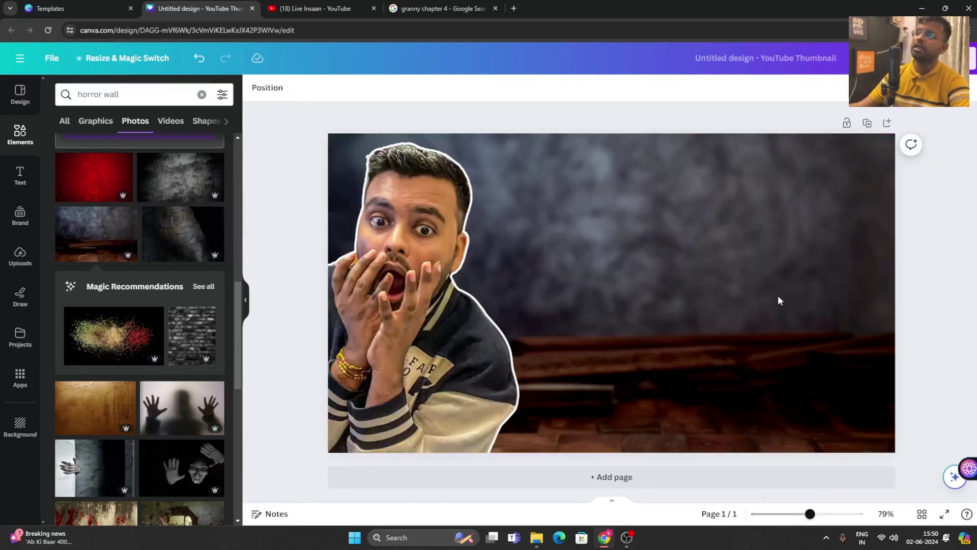
Step: Browse further down the "horror wall" photo results for other usable images
scroll(53, 413, "down", 5)
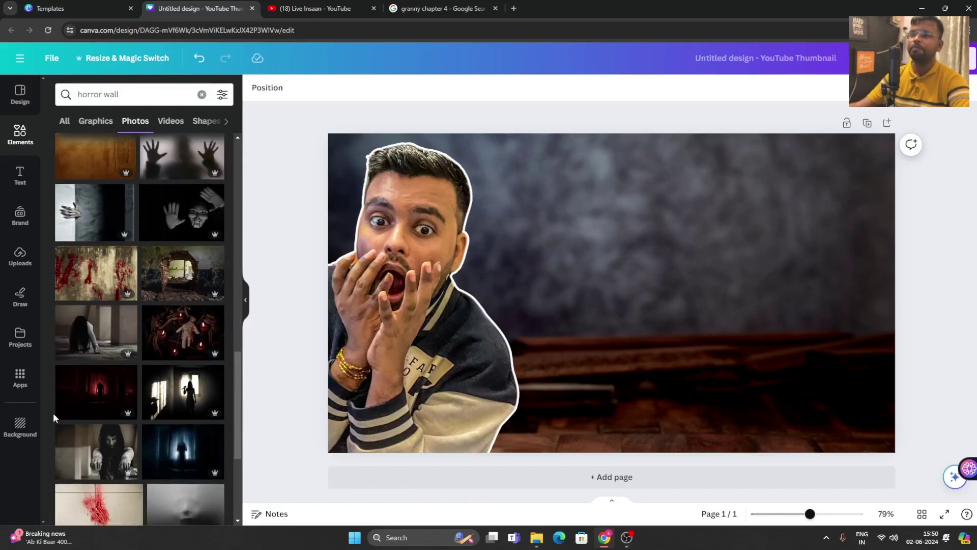
scroll(53, 413, "down", 10)
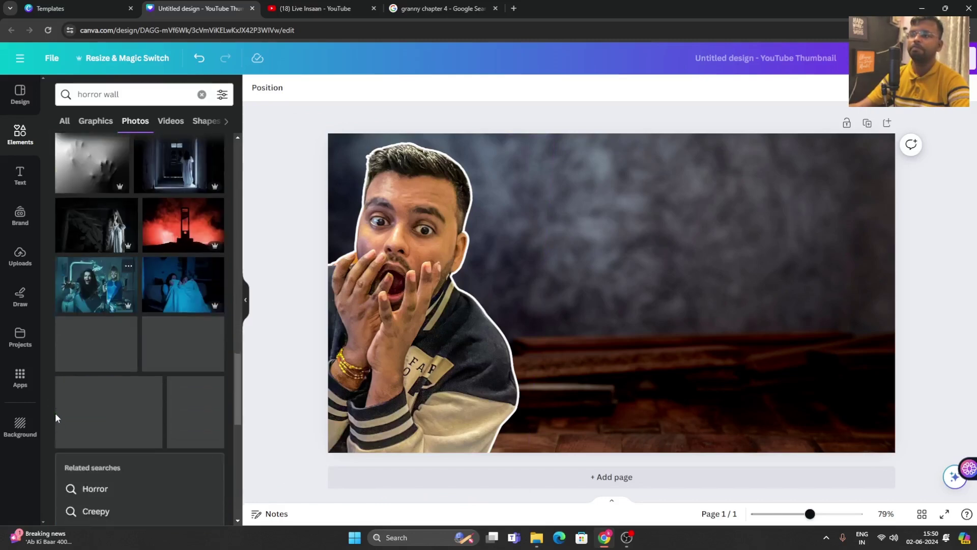
scroll(56, 417, "down", 6)
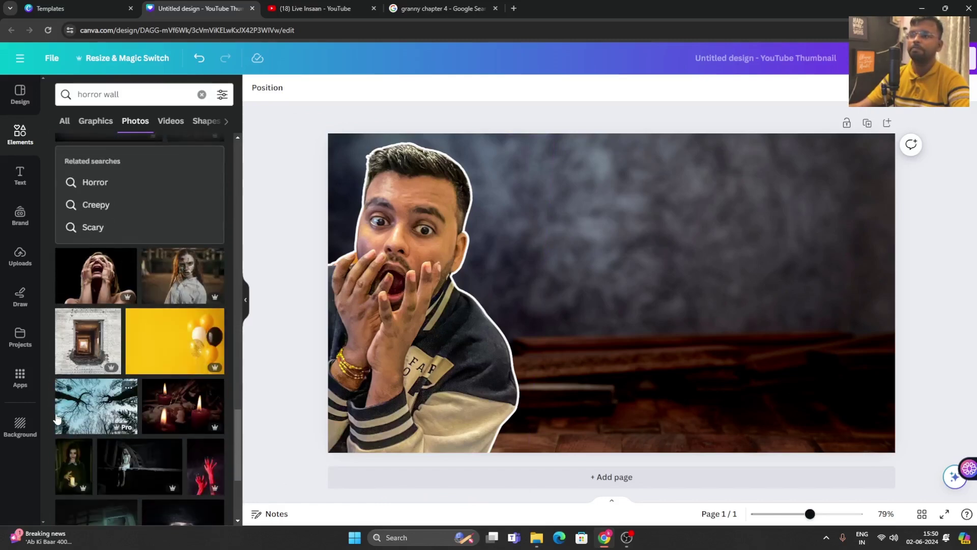
scroll(57, 417, "down", 10)
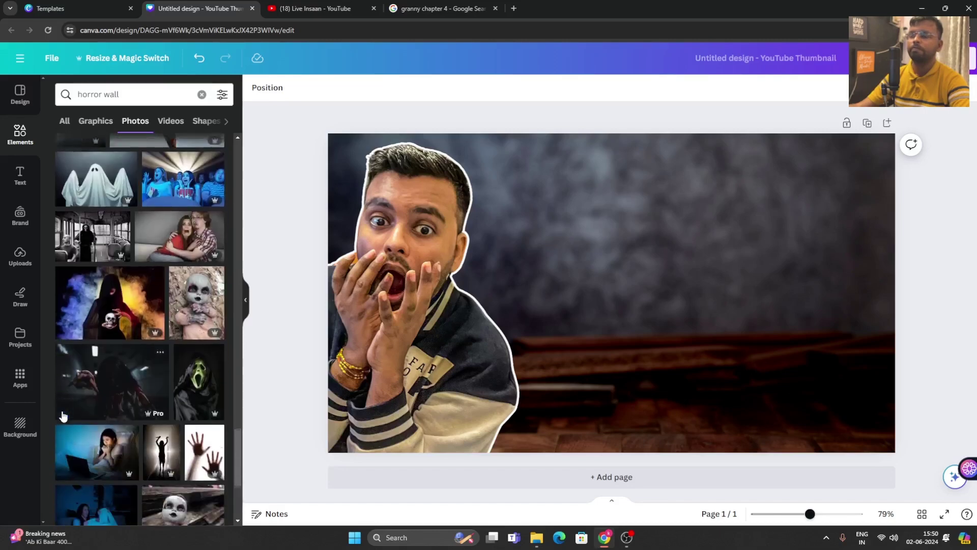
scroll(62, 410, "down", 6)
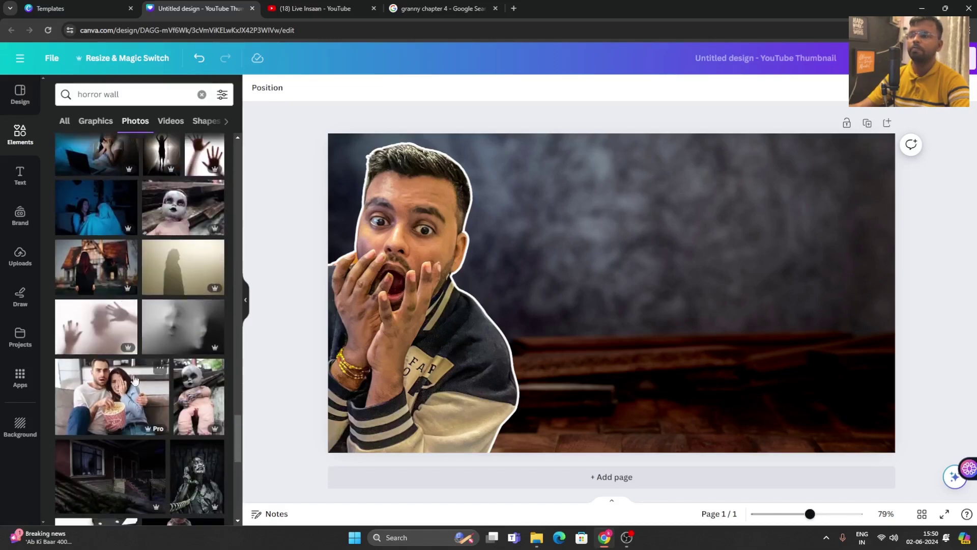
Step: Try to upload the newest Granny images from the Downloads folder, and check the uploaded images
left_click(17, 252)
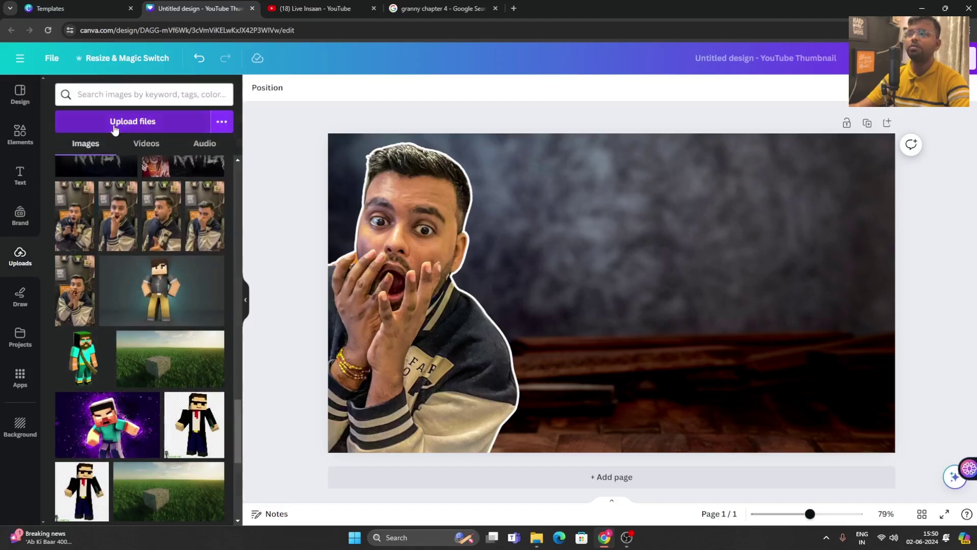
left_click(113, 123)
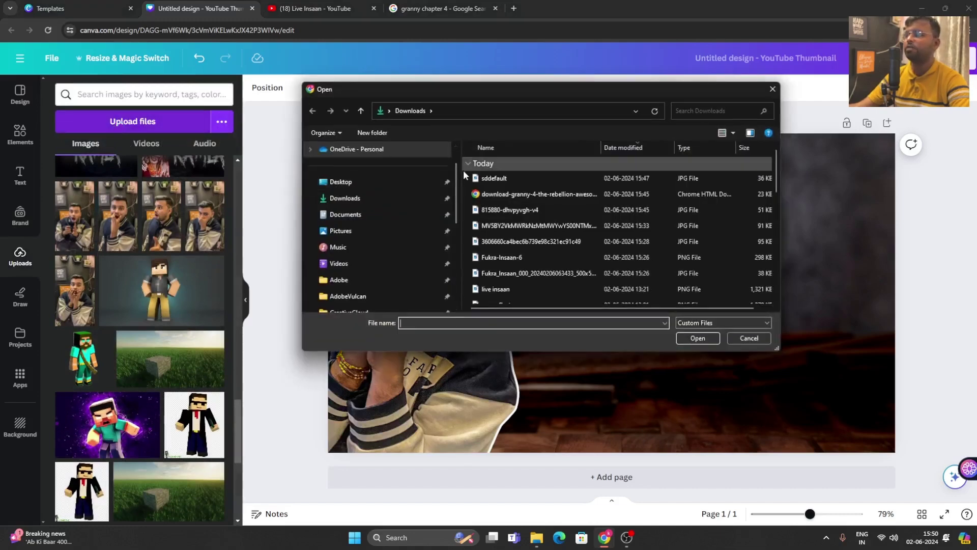
key("ctrl+a")
left_click(479, 198)
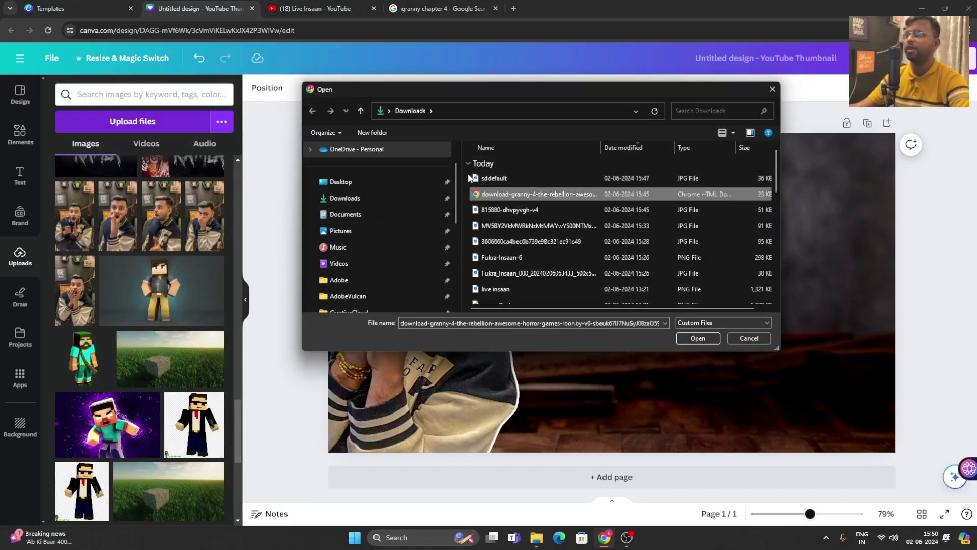
left_click_drag(469, 173, 499, 226)
key("Return")
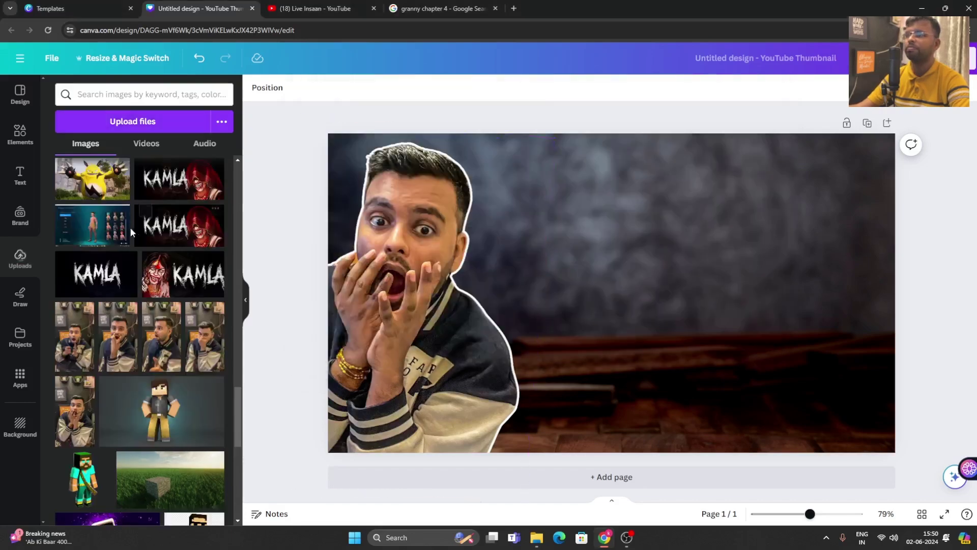
scroll(102, 200, "up", 20)
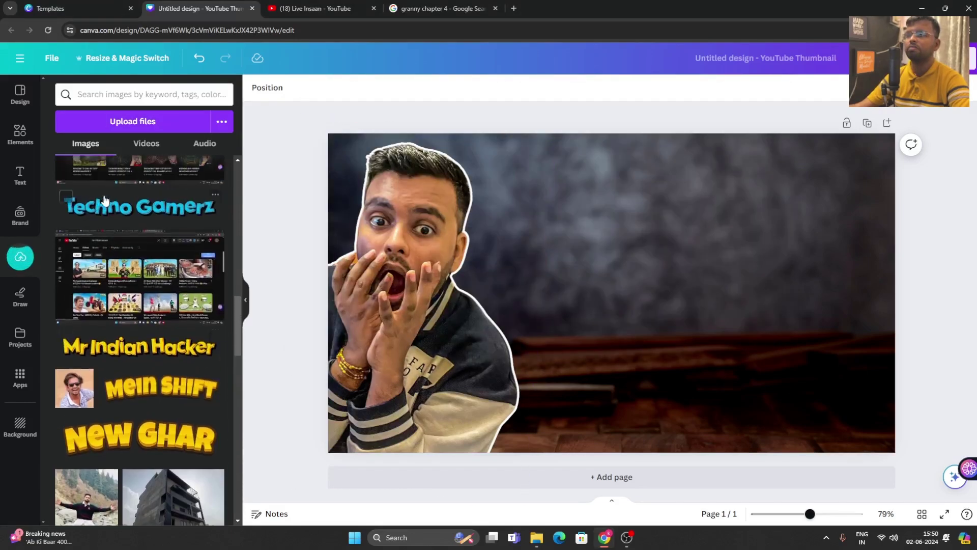
scroll(104, 200, "up", 10)
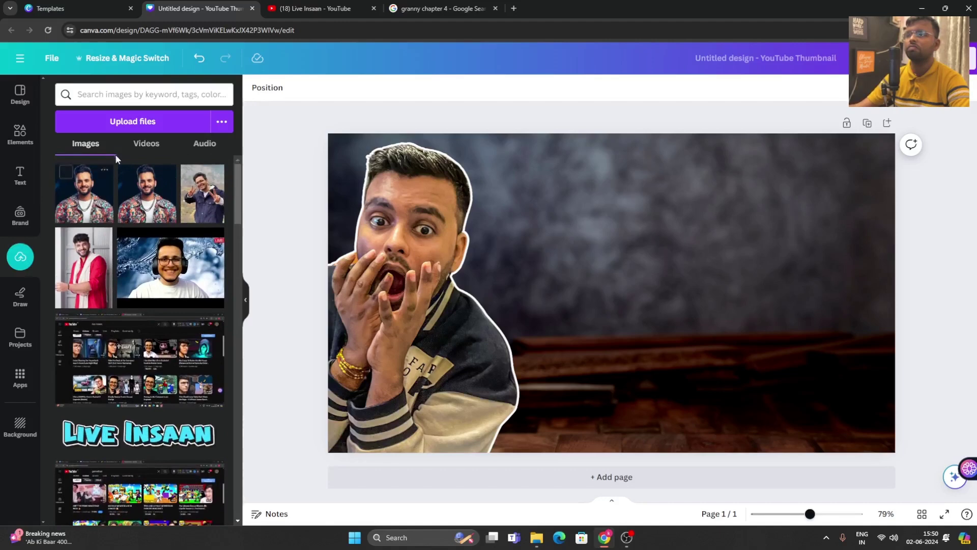
Step: Upload the five most recent files from the Downloads folder, starting with sddefault
left_click(132, 121)
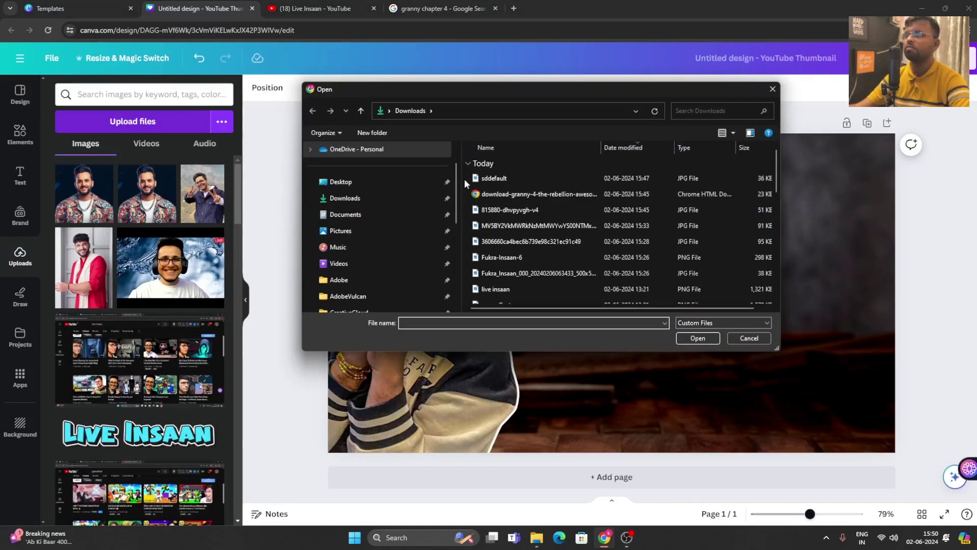
left_click_drag(465, 176, 504, 243)
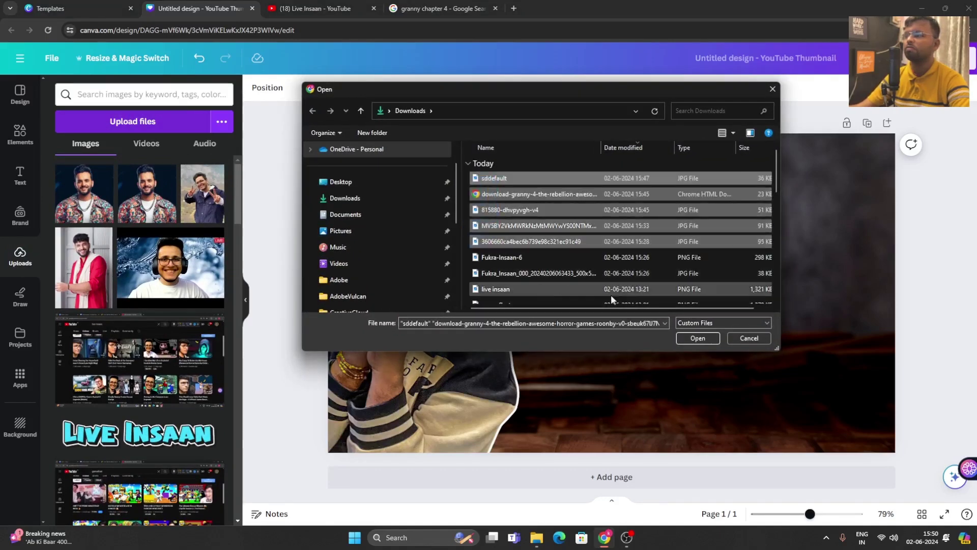
left_click(698, 334)
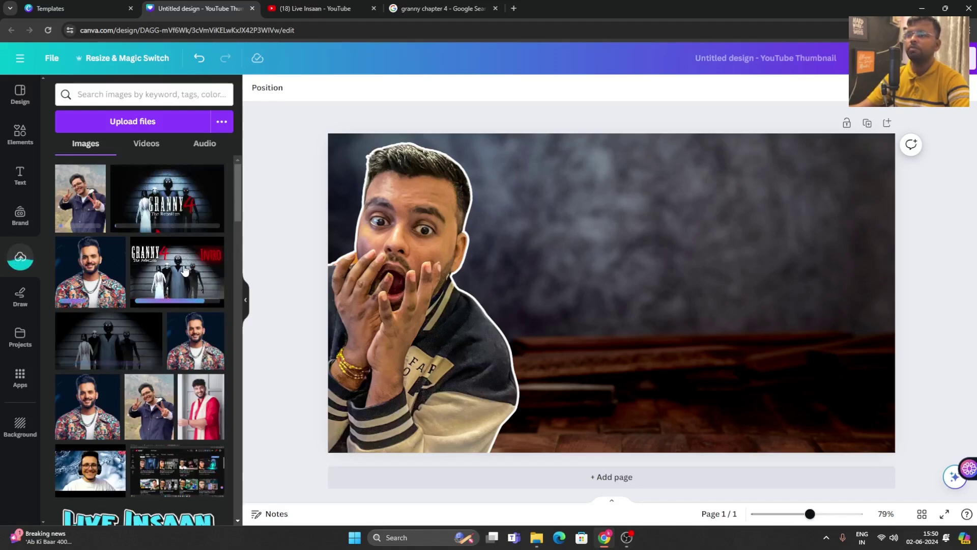
Step: Try out the uploaded Granny 4 Intro image on the page, trimmed and enlarged, and delete it
left_click(184, 271)
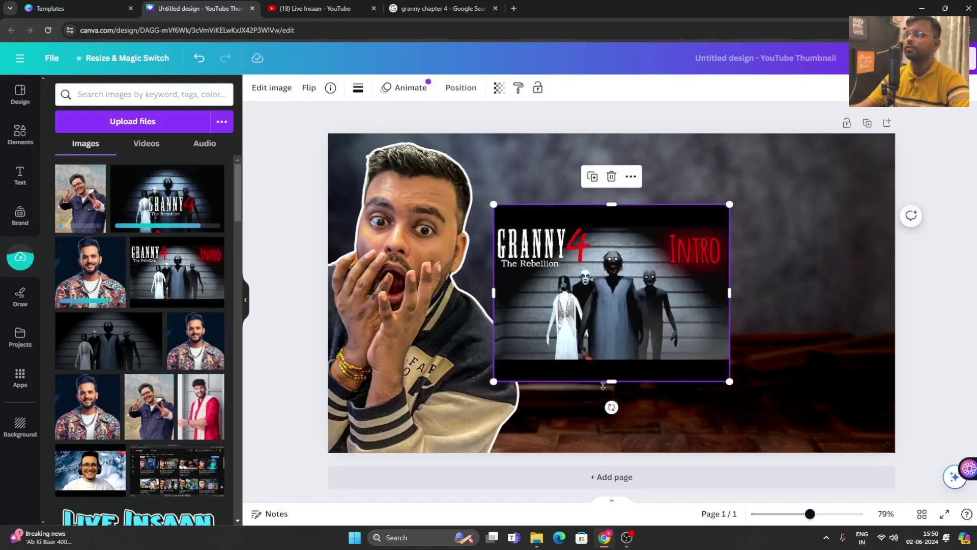
left_click_drag(603, 385, 600, 366)
left_click_drag(597, 290, 662, 374)
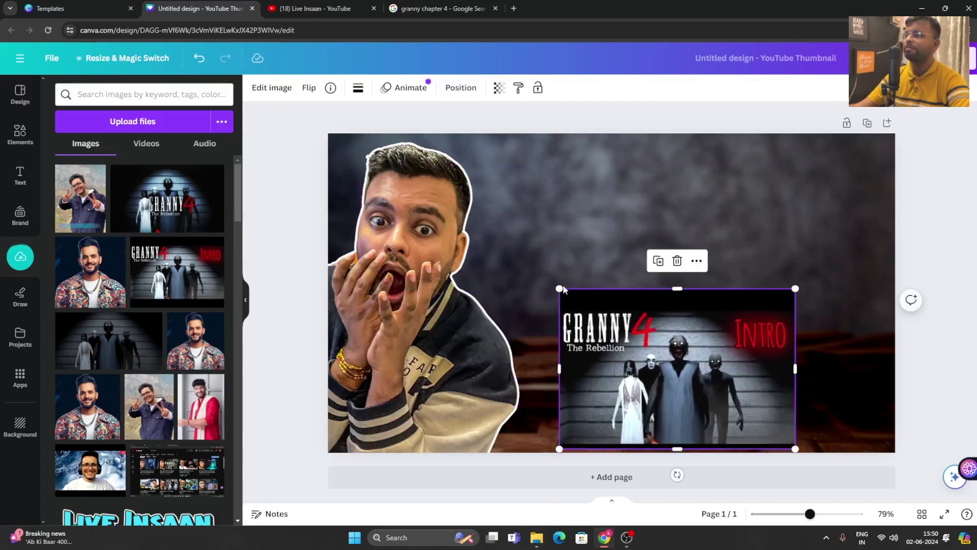
left_click_drag(560, 288, 254, 225)
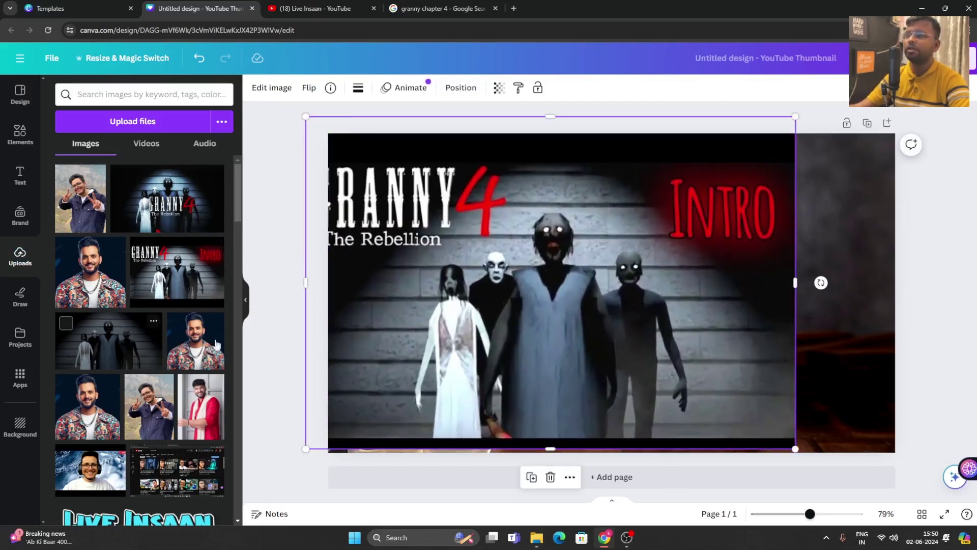
left_click(550, 478)
Step: Add the uploaded dark image of the four Granny characters without a title and enlarge it to cover the whole page
left_click_drag(97, 339, 612, 304)
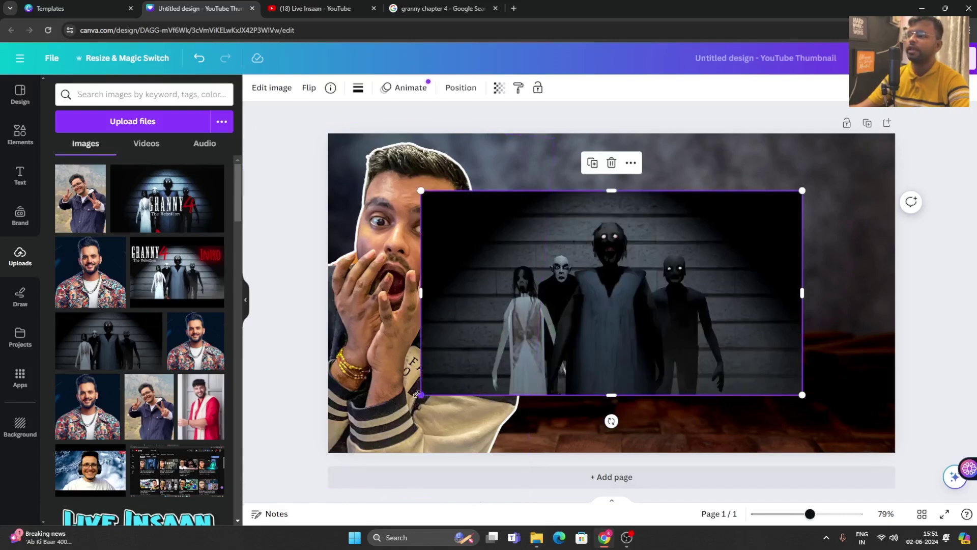
left_click_drag(416, 398, 273, 458)
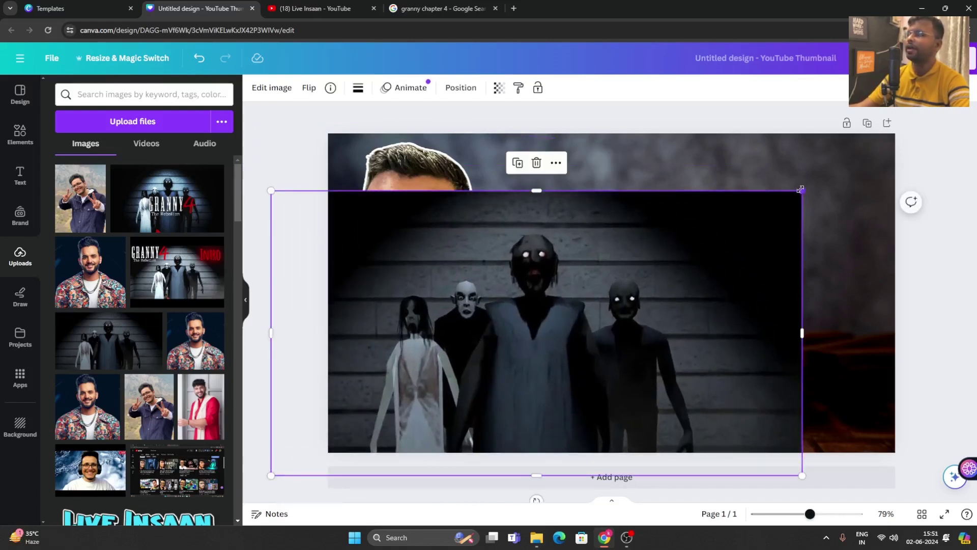
left_click_drag(800, 189, 895, 140)
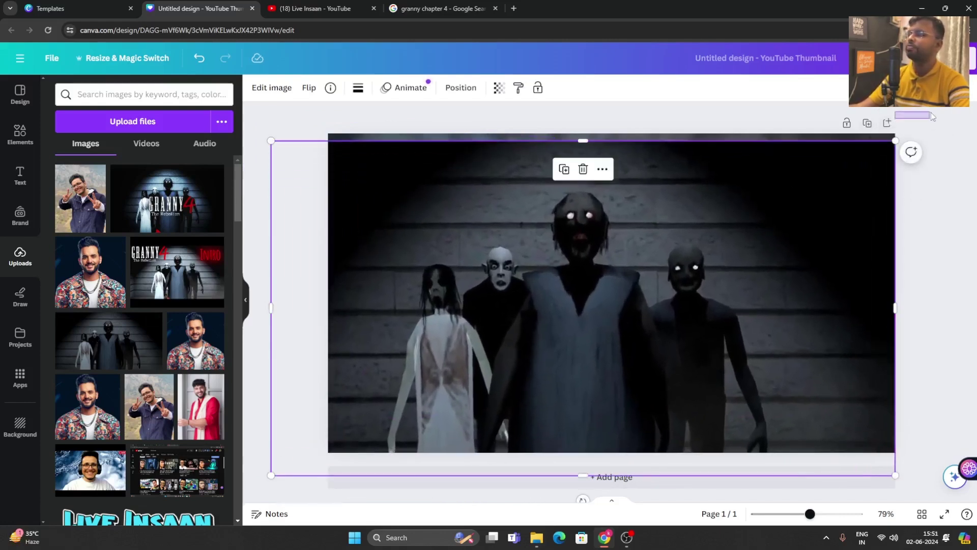
left_click_drag(865, 190, 910, 177)
Step: Send the Granny characters image backward so it sits behind the cut-out portrait
right_click(730, 209)
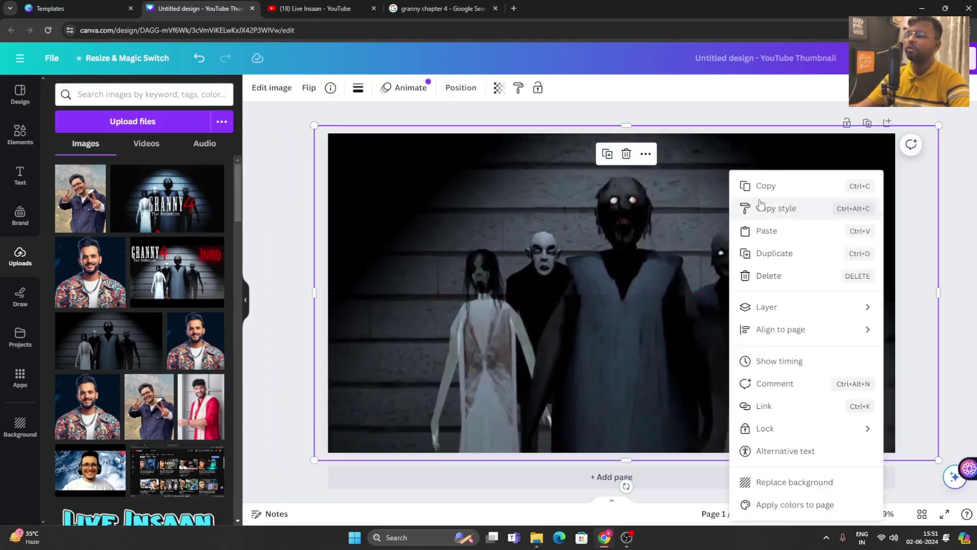
left_click(540, 261)
right_click(541, 262)
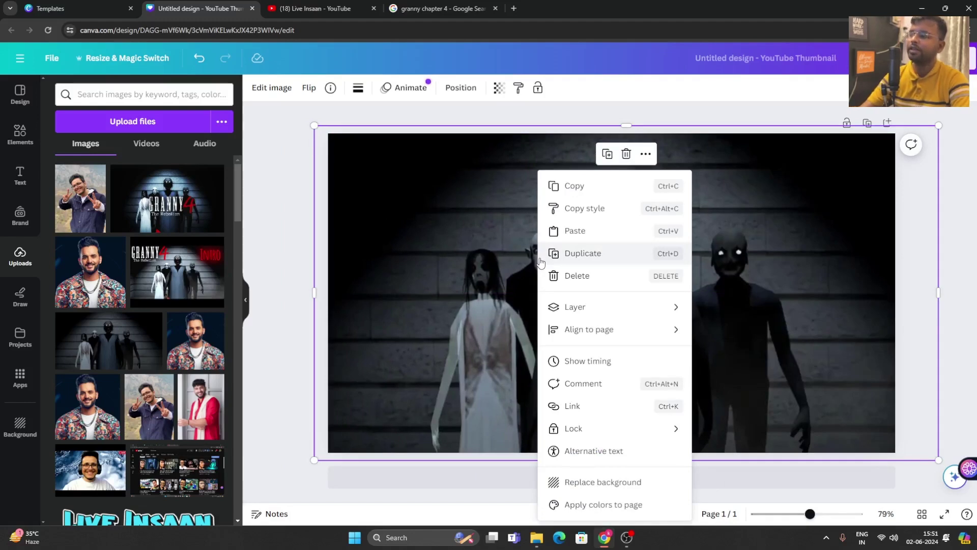
mouse_move(644, 318)
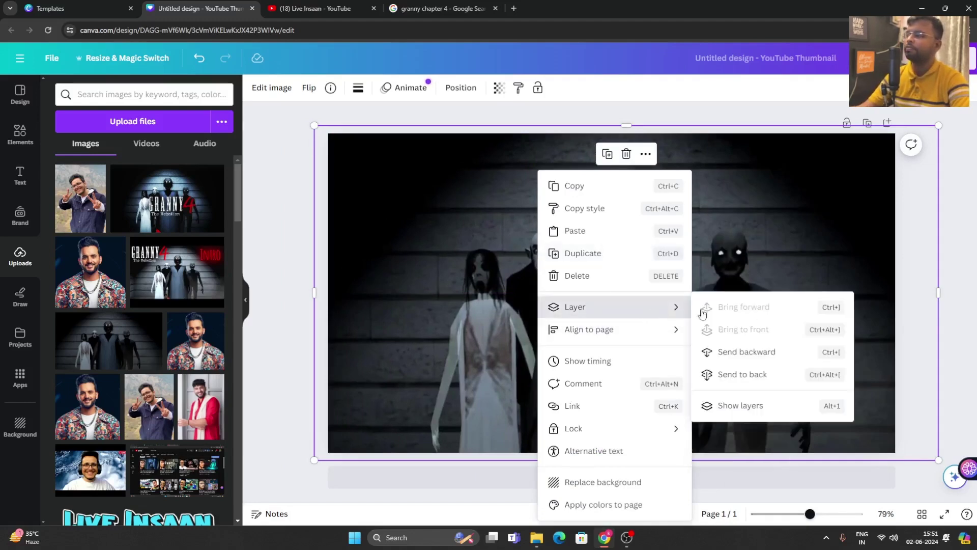
left_click(774, 357)
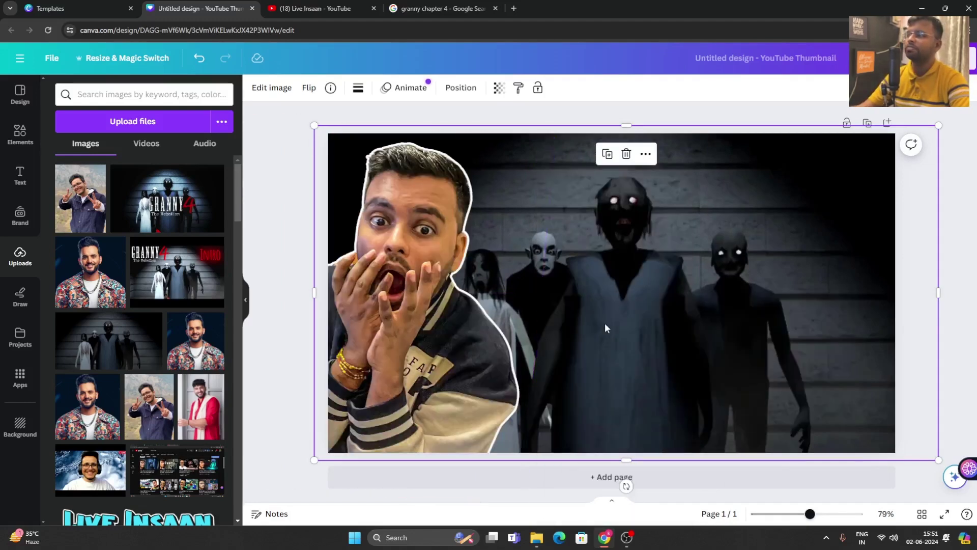
Step: Shift the Granny characters image to the right of the portrait and trim a little off its left edge
left_click_drag(607, 325, 651, 323)
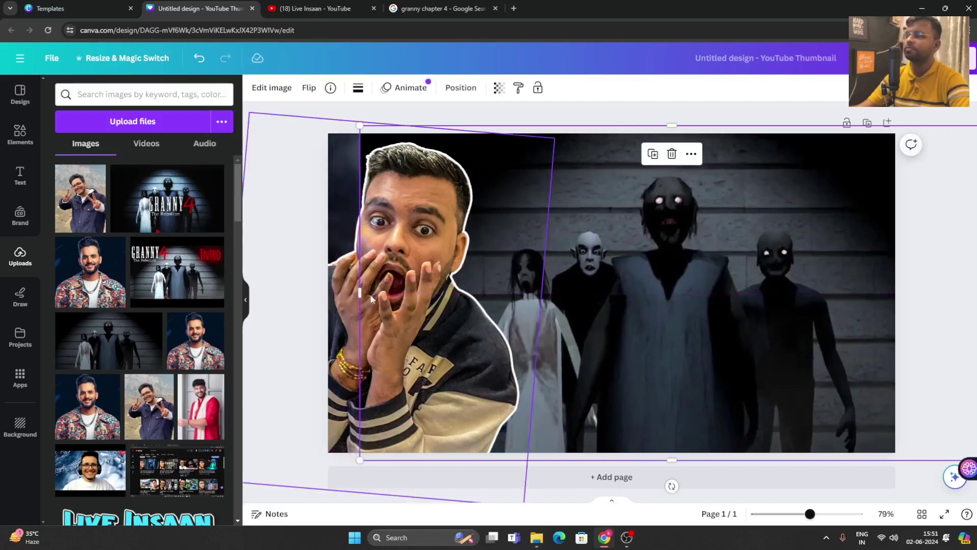
mouse_move(360, 294)
left_mouse_down()
mouse_move(349, 300)
mouse_move(377, 300)
left_mouse_up()
left_click_drag(646, 326, 690, 332)
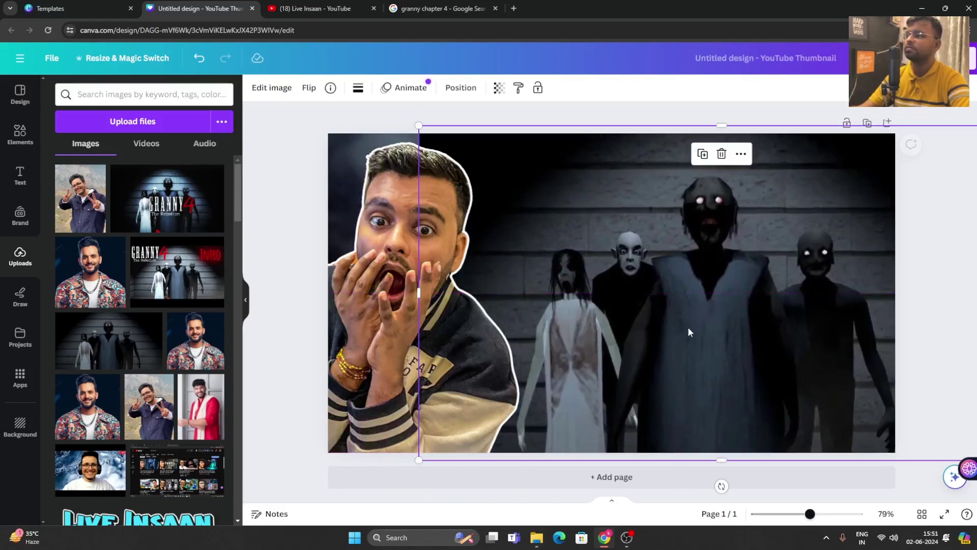
left_click(279, 208)
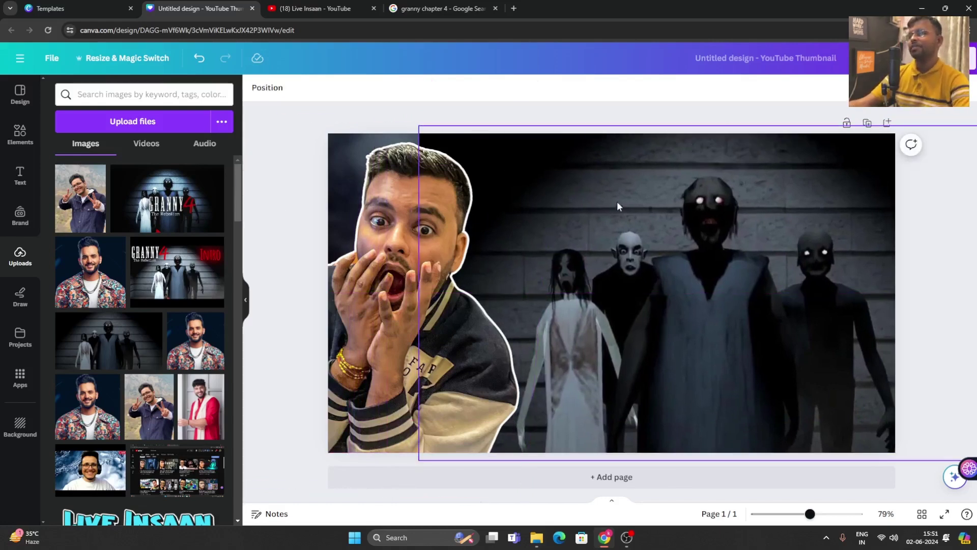
left_click_drag(617, 203, 614, 203)
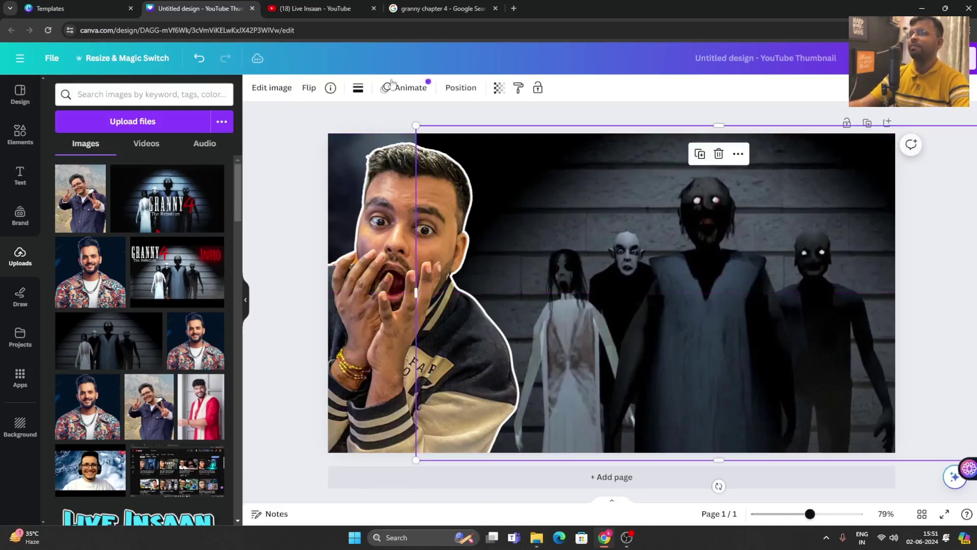
Step: Remove the Granny image's background, then enlarge and reposition the characters beside the portrait over the smoky wall
left_click(280, 89)
left_click(76, 176)
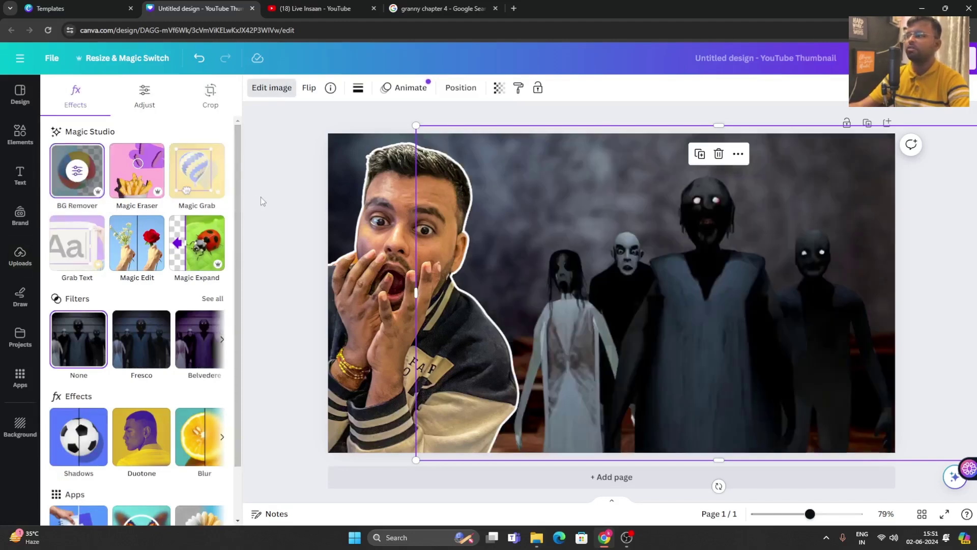
left_click_drag(674, 314, 675, 318)
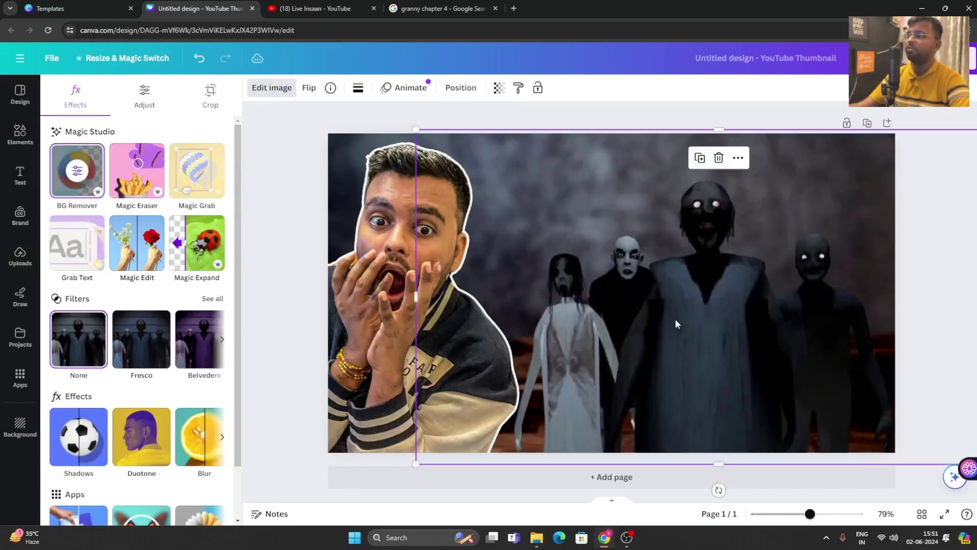
left_click_drag(416, 128, 375, 106)
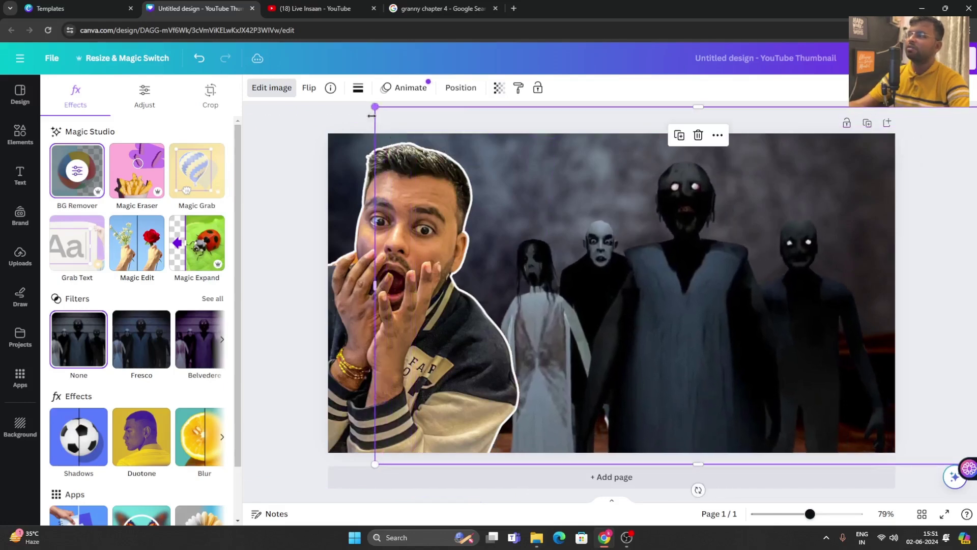
mouse_move(689, 278)
left_mouse_down()
mouse_move(700, 278)
mouse_move(696, 285)
left_mouse_up()
Step: Apply the Outline shadow effect to the Granny characters with the color white, #FFFFFF
left_click(266, 88)
left_click(265, 88)
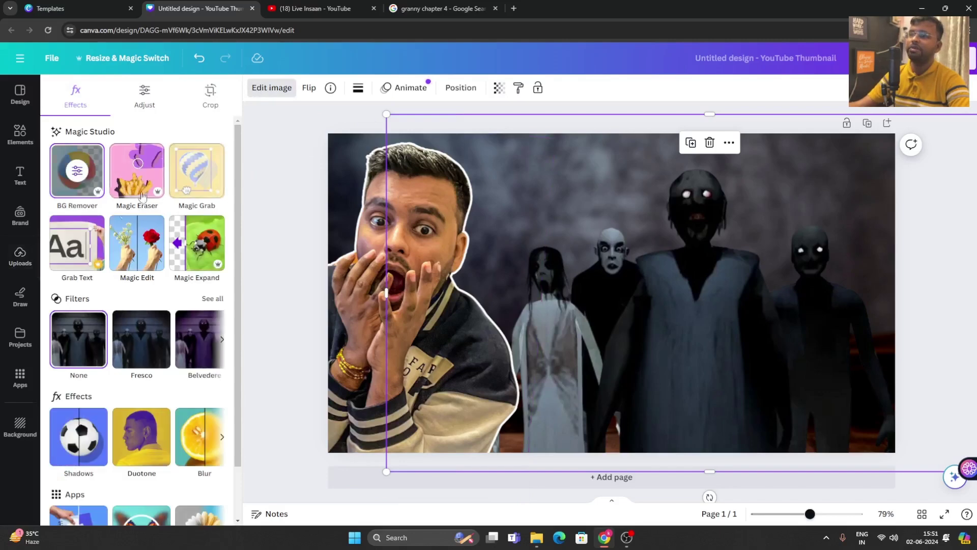
left_click(80, 429)
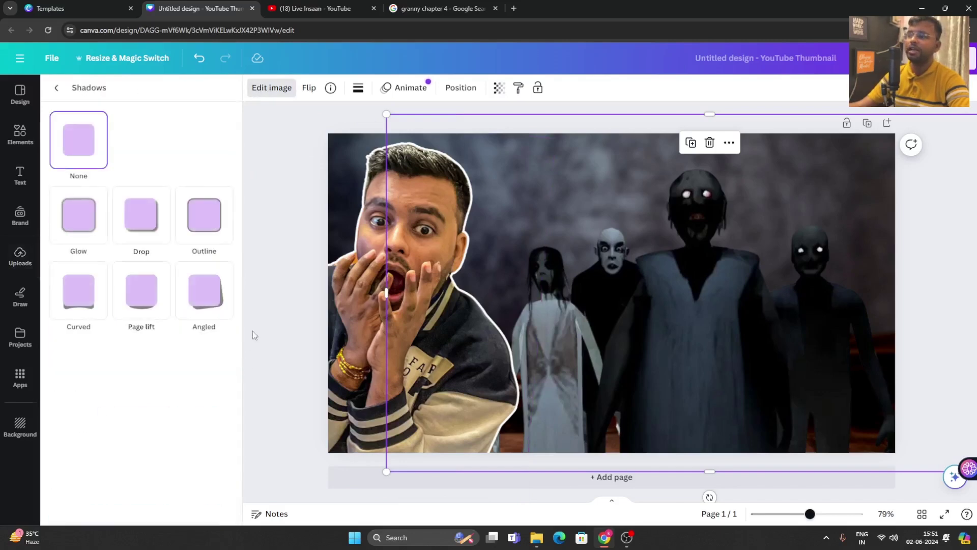
left_click(221, 235)
left_click(218, 394)
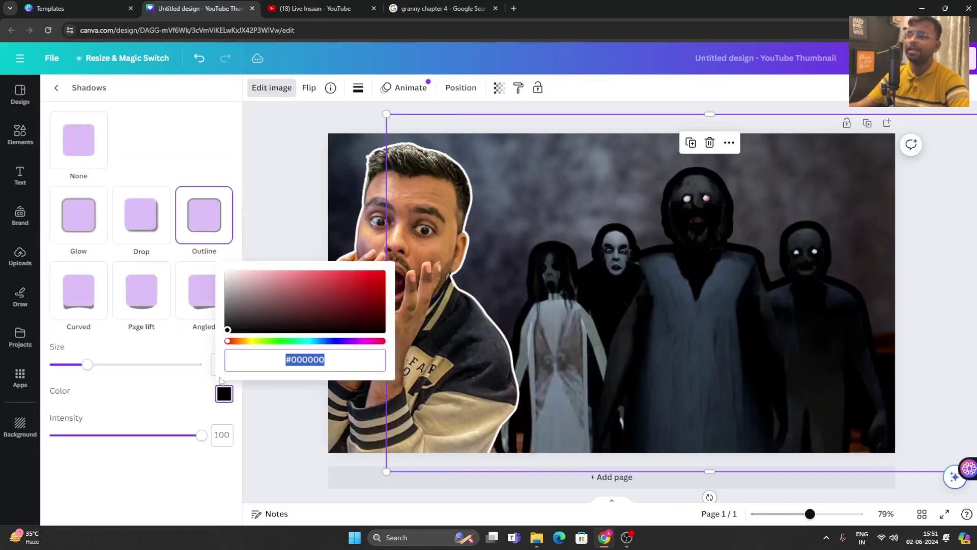
left_click_drag(228, 278, 218, 268)
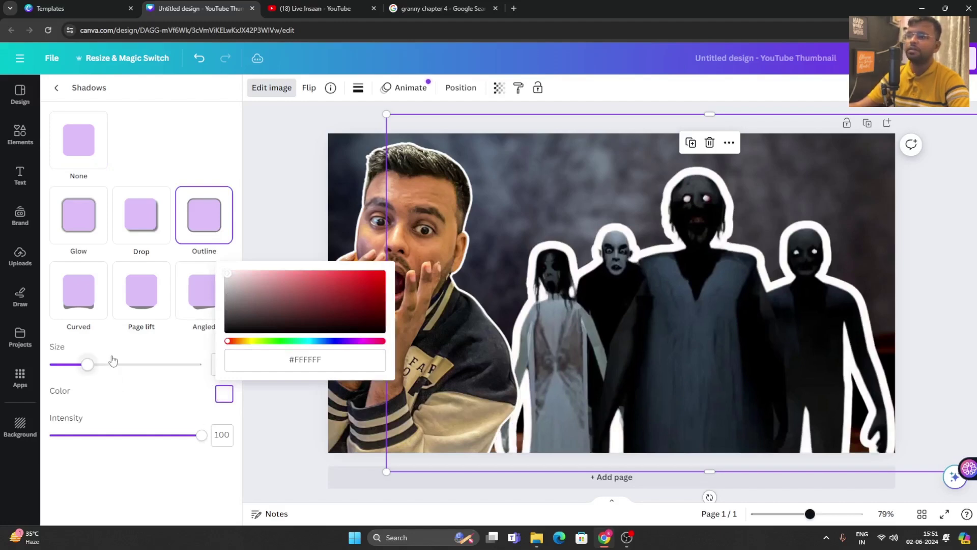
Step: Thin the white outline around the Granny characters and shift them slightly down on the thumbnail
left_click_drag(88, 365, 58, 364)
left_click(245, 214)
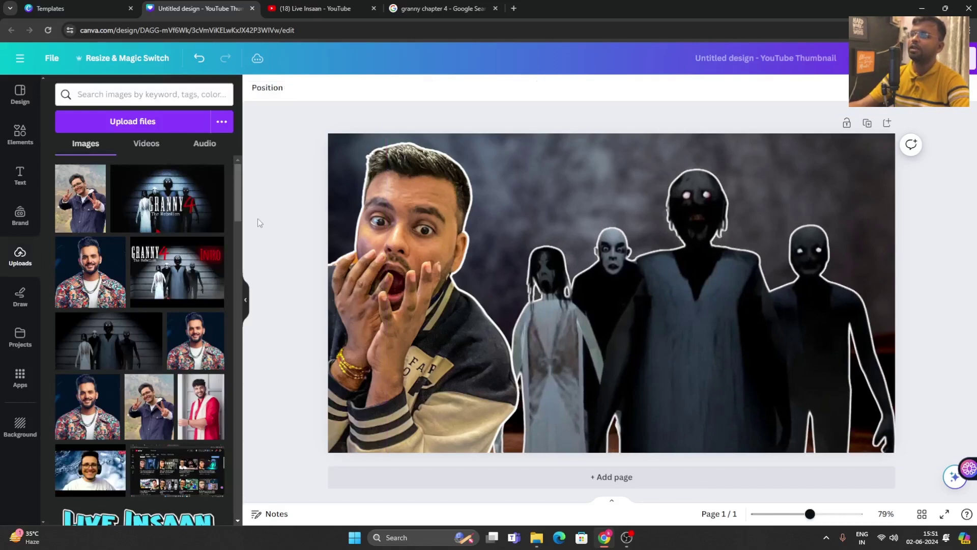
left_click_drag(758, 325, 758, 327)
left_click(914, 297)
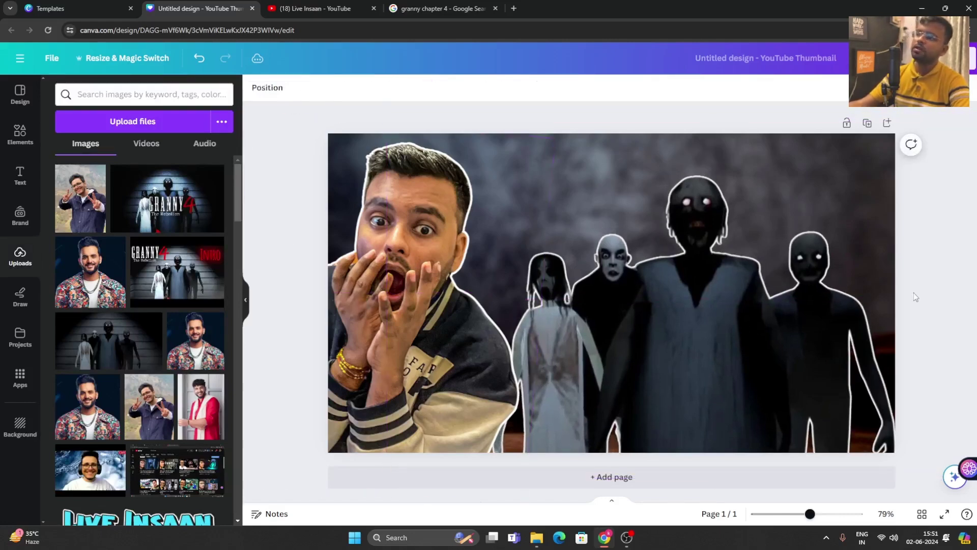
left_click(826, 355)
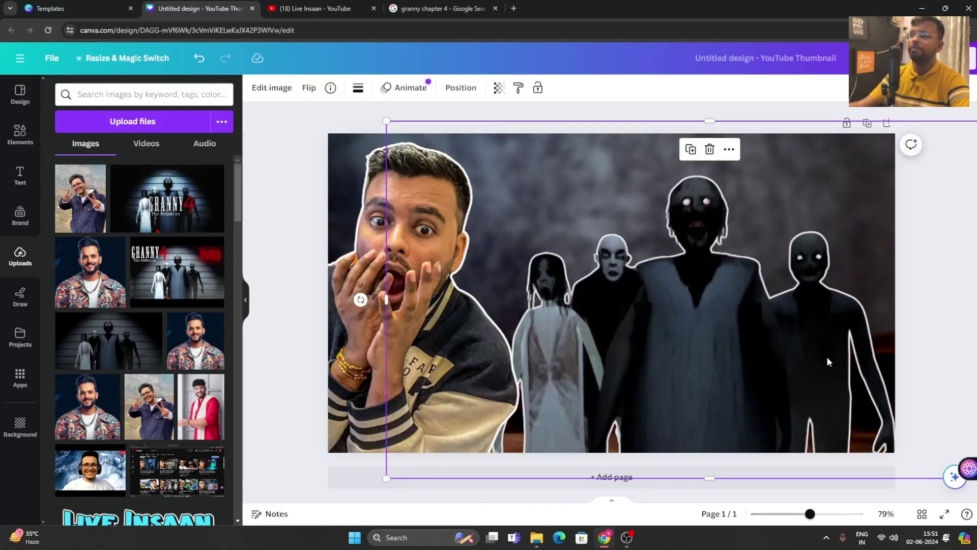
Step: Add the uploaded Granny 4 Intro image and crop it down to its Granny 4 The Rebellion logo
left_click(179, 255)
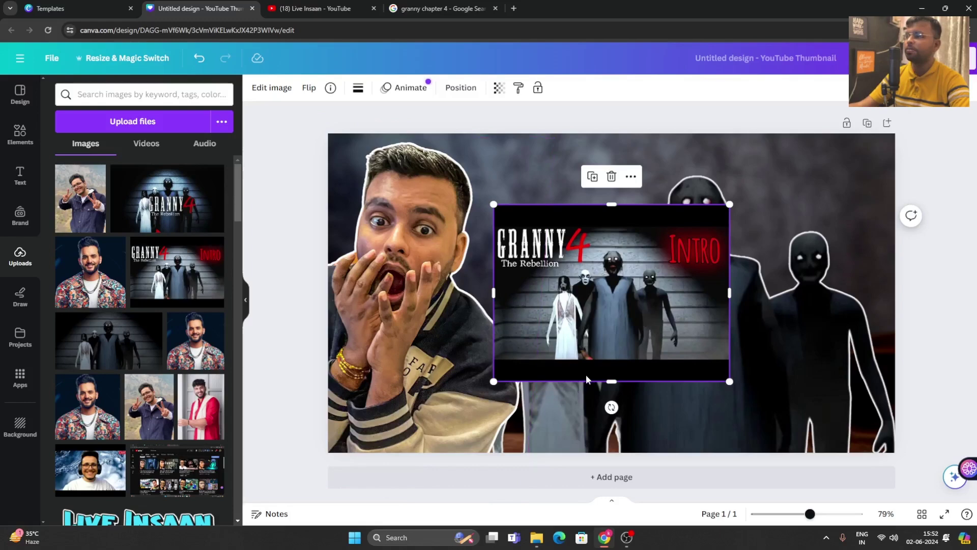
left_click_drag(604, 377, 604, 270)
left_click_drag(611, 205, 612, 222)
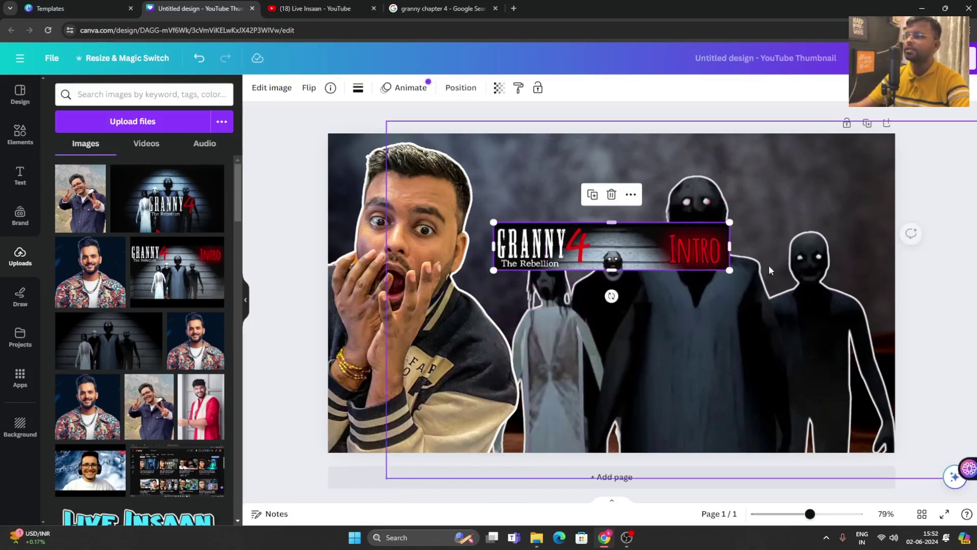
left_click_drag(730, 247, 600, 247)
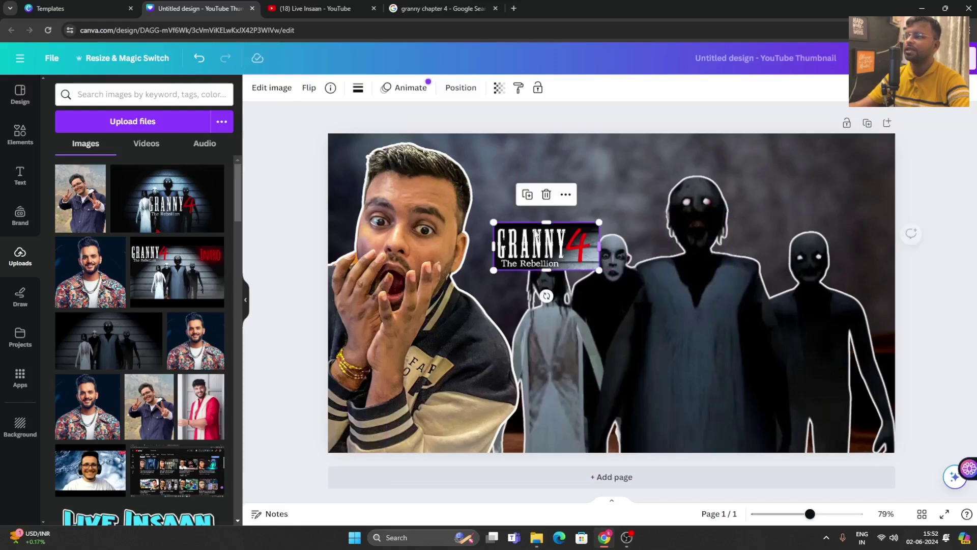
Step: Try to remove the background of the cropped logo and move it above the characters, then delete it
left_click(259, 92)
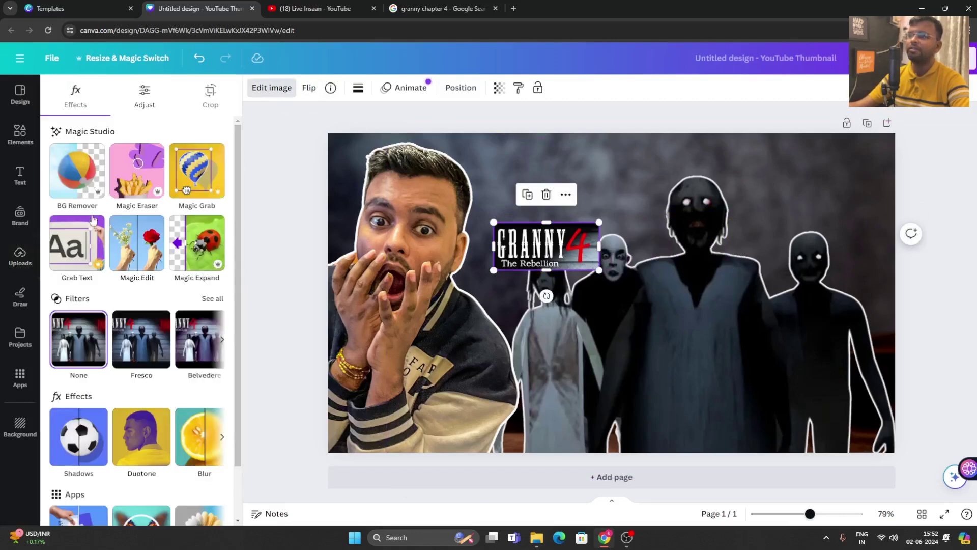
left_click(76, 170)
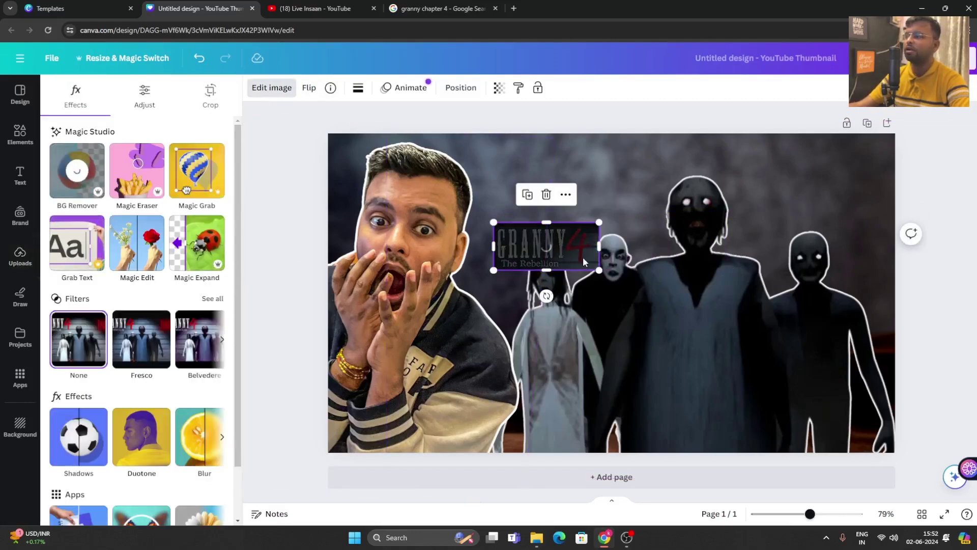
left_click_drag(599, 270, 574, 196)
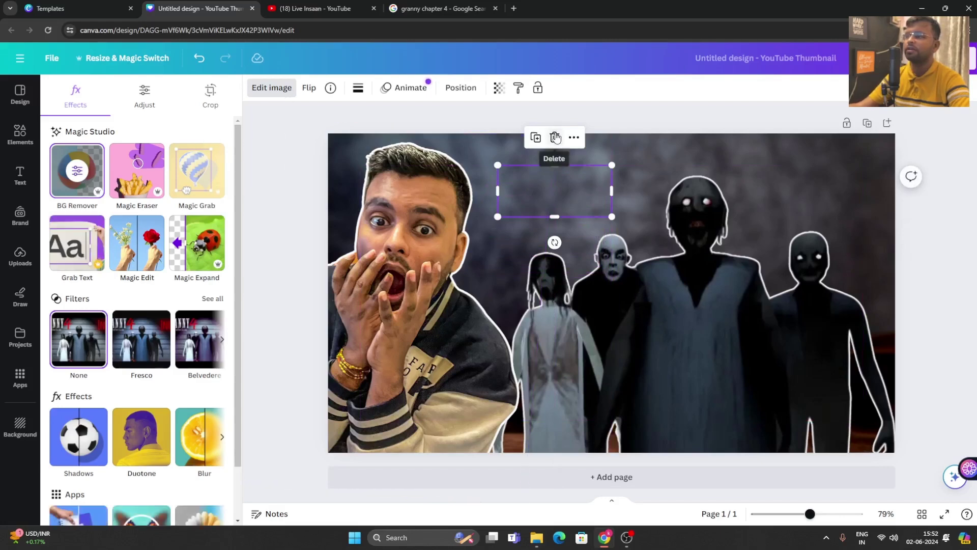
key("ctrl+z")
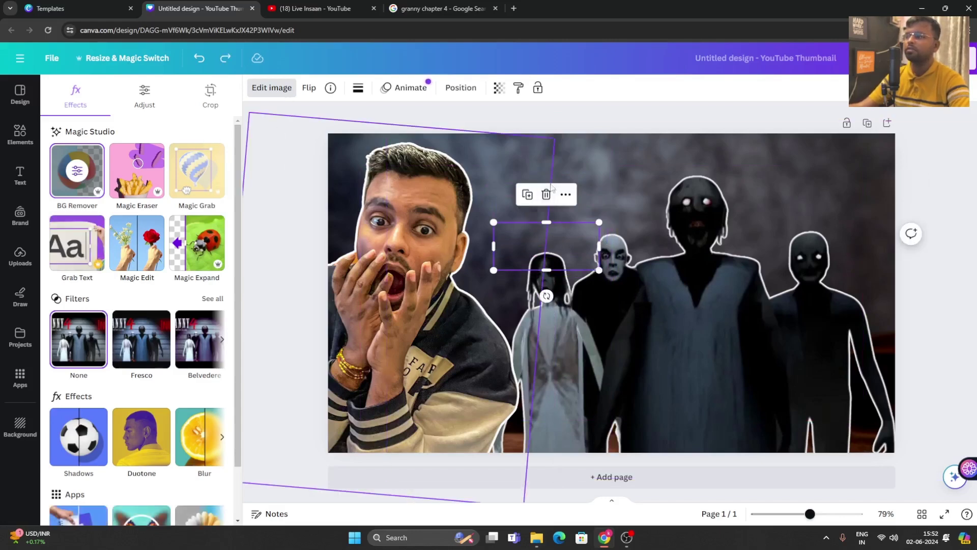
left_click_drag(551, 240, 553, 181)
key("Escape")
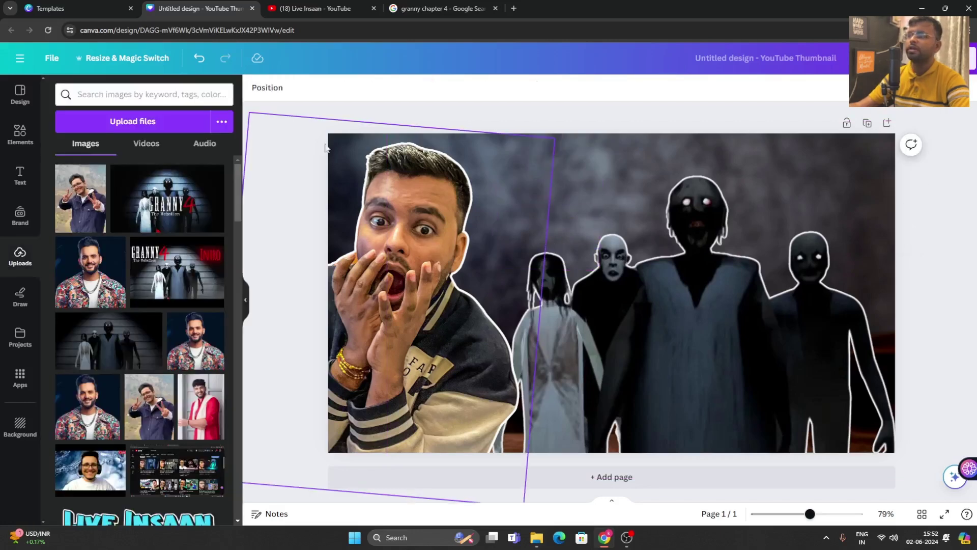
Step: Try the Granny 4 Intro image again, cropped to its title strip with the background removed, then delete it
left_click(163, 264)
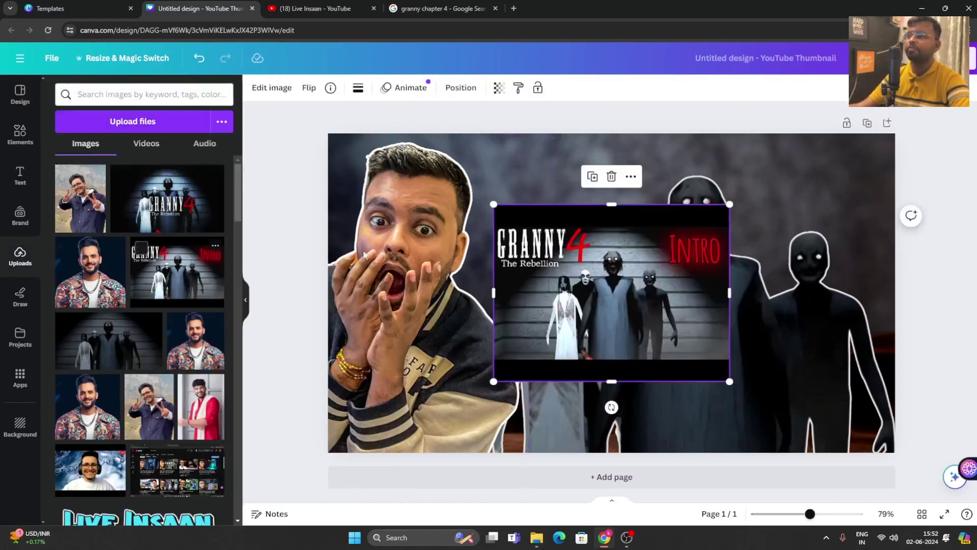
left_click_drag(608, 380, 611, 275)
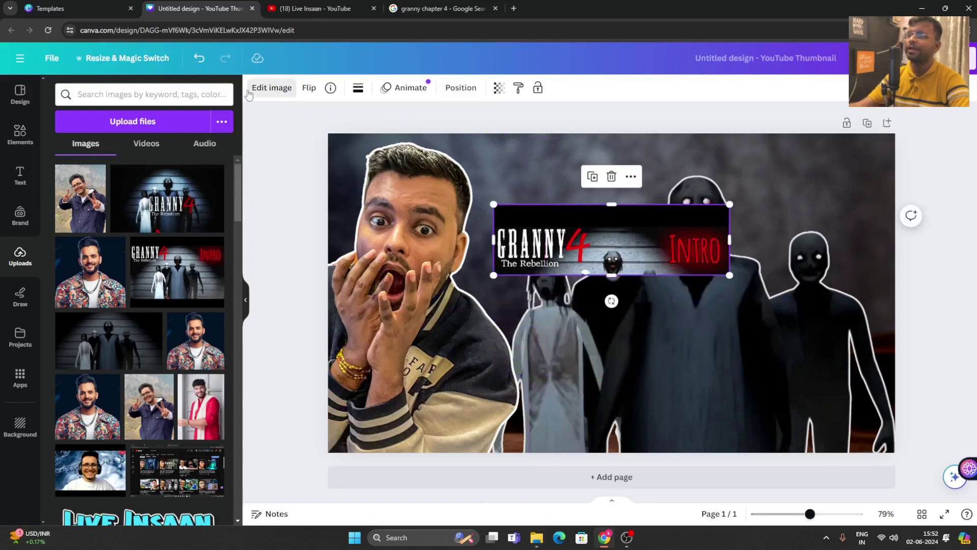
left_click(271, 88)
left_click(76, 170)
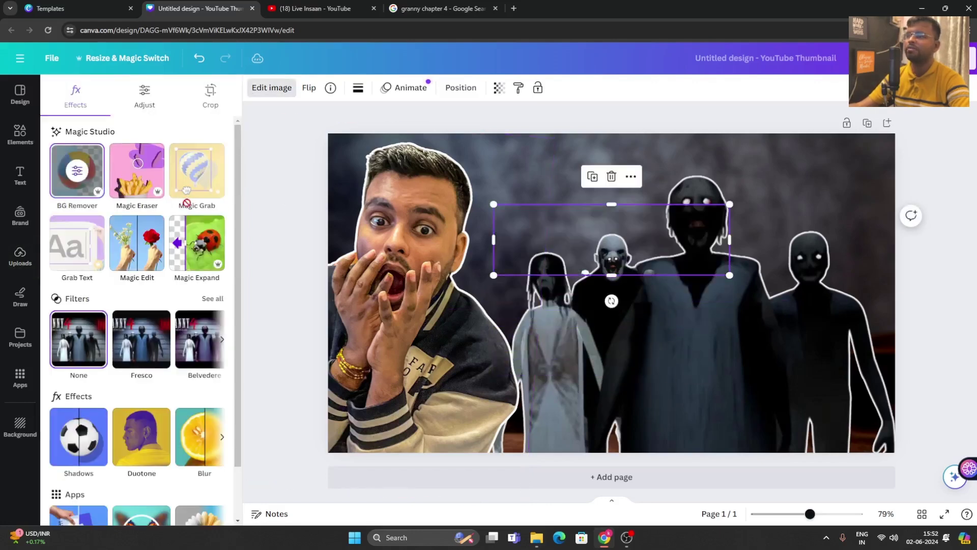
left_click(612, 177)
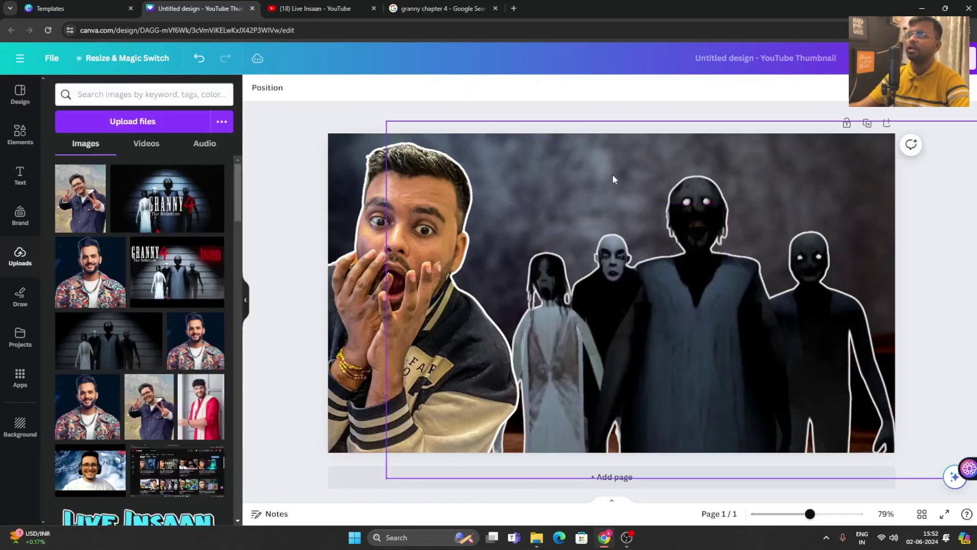
Step: Add the uploaded image with the centred Granny 4 The Rebellion title and crop it tightly around the title
left_click(187, 204)
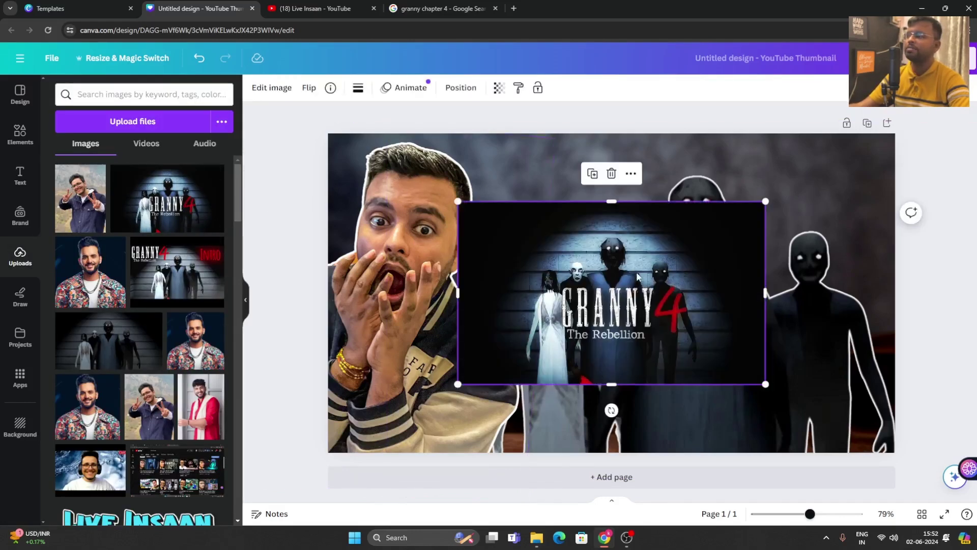
left_click_drag(612, 201, 631, 274)
left_click_drag(617, 388, 617, 346)
left_click_drag(464, 309, 558, 310)
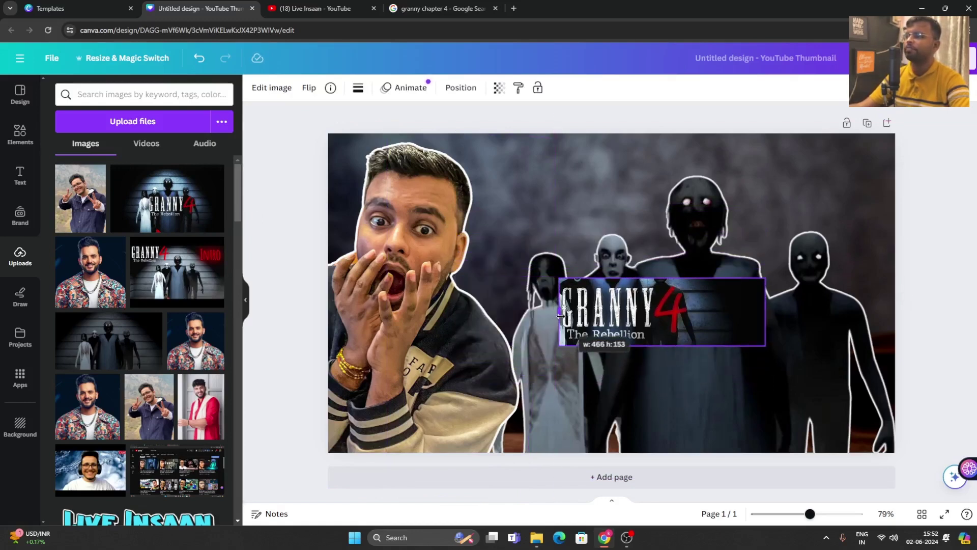
left_click_drag(766, 311, 697, 311)
Step: Remove the cropped title's background, shrink it, and place it beside the portrait's head
left_click(272, 87)
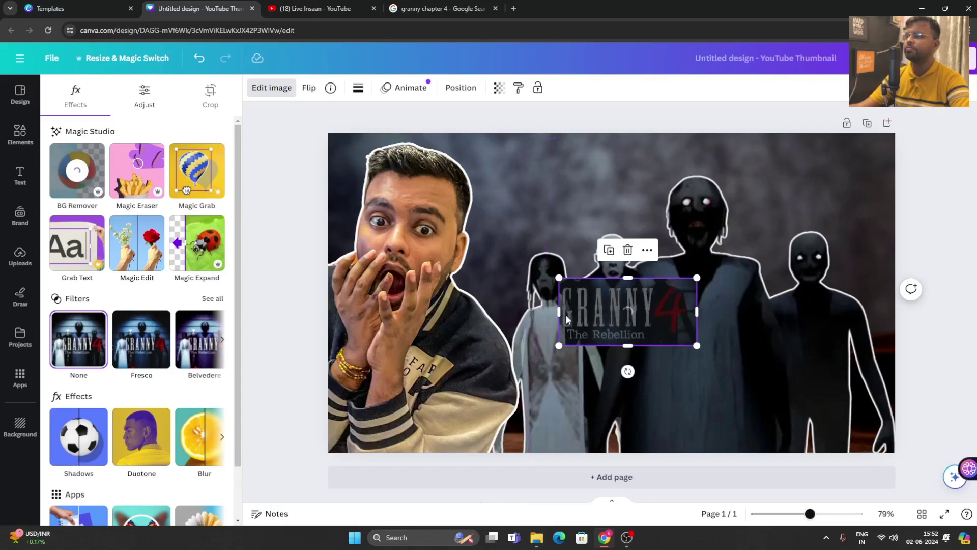
left_click_drag(558, 315, 549, 318)
left_click_drag(674, 340, 532, 177)
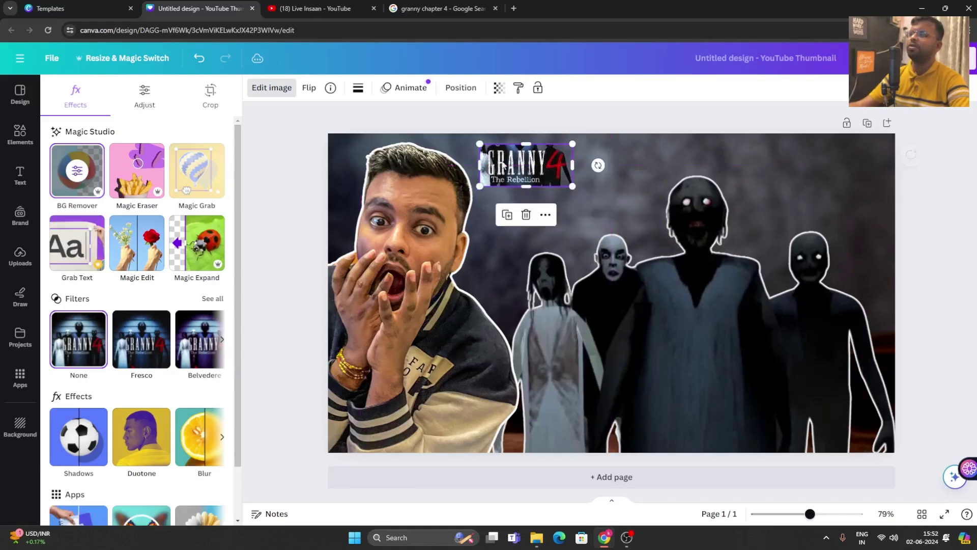
left_click(67, 165)
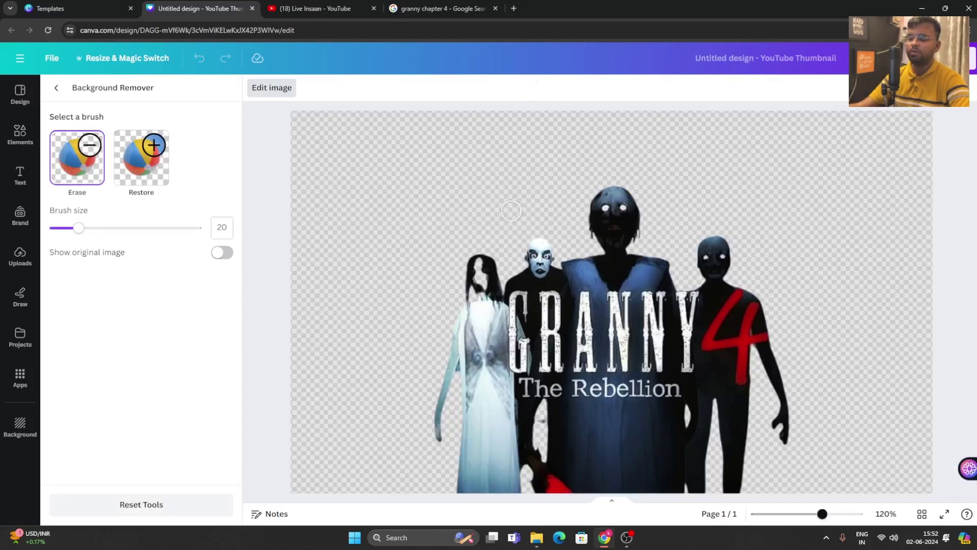
left_click(55, 91)
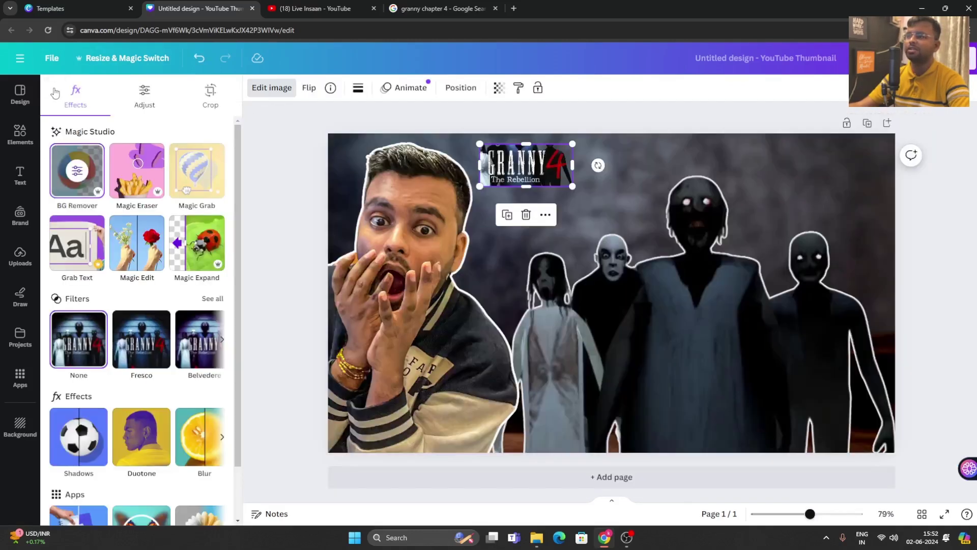
Step: Try the cropped title in the upper-right corner of the thumbnail, then delete it
left_click_drag(525, 164, 850, 156)
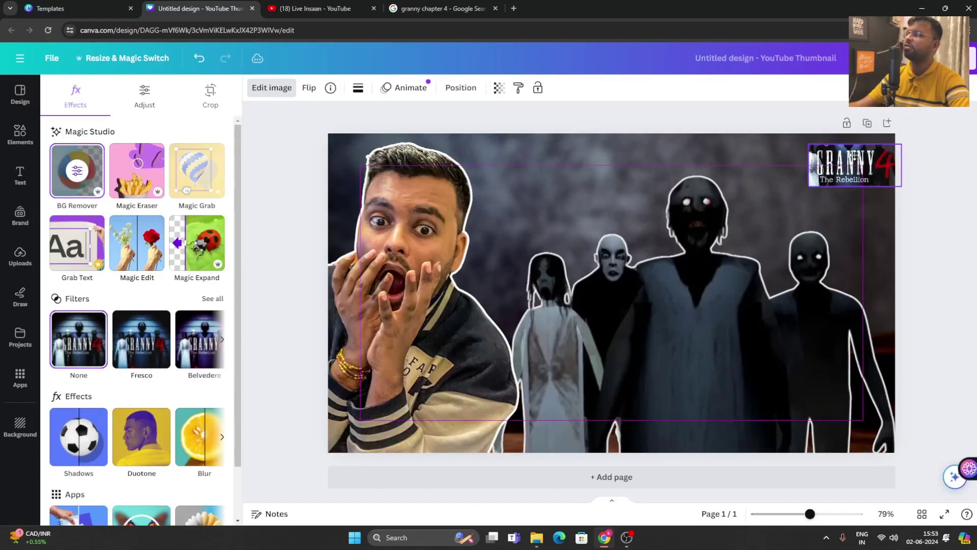
left_click(914, 230)
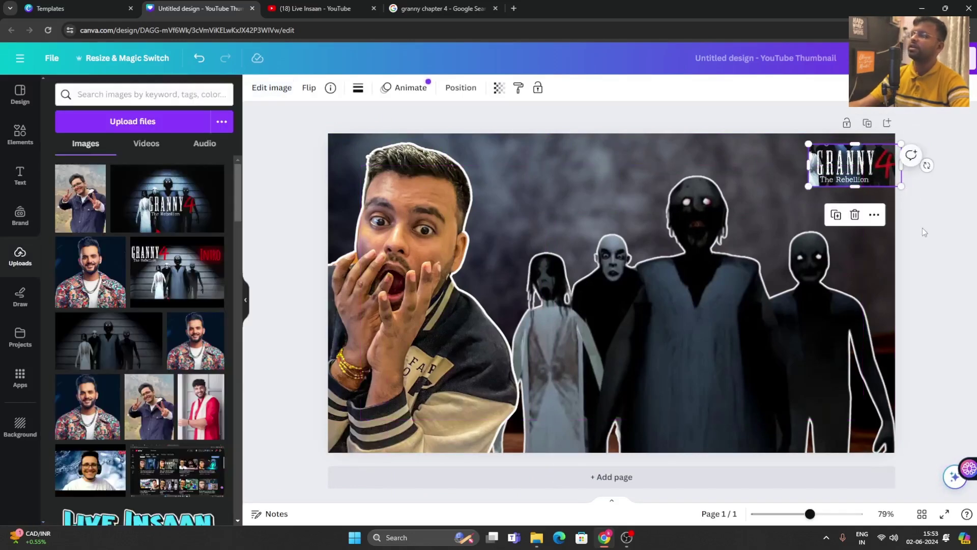
left_click(858, 163)
left_click(960, 249)
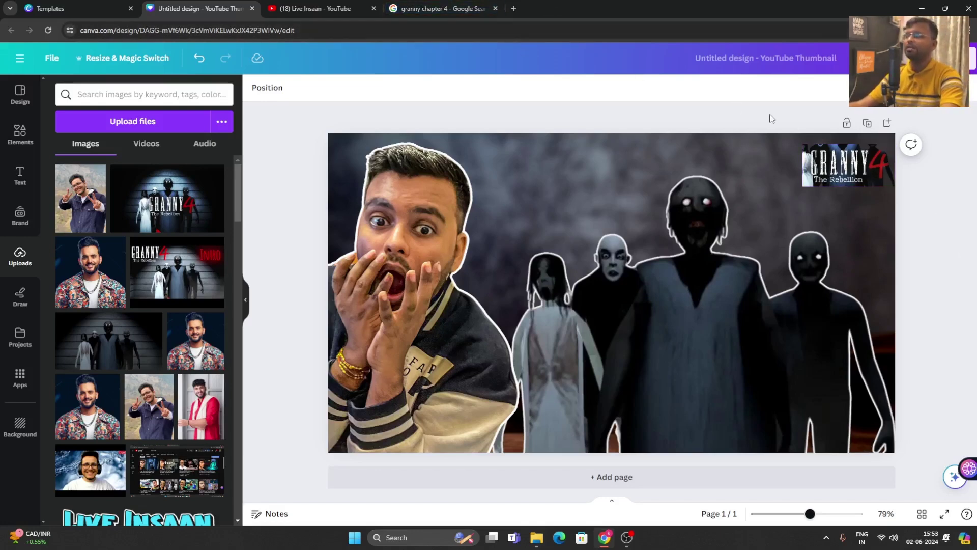
left_click(815, 176)
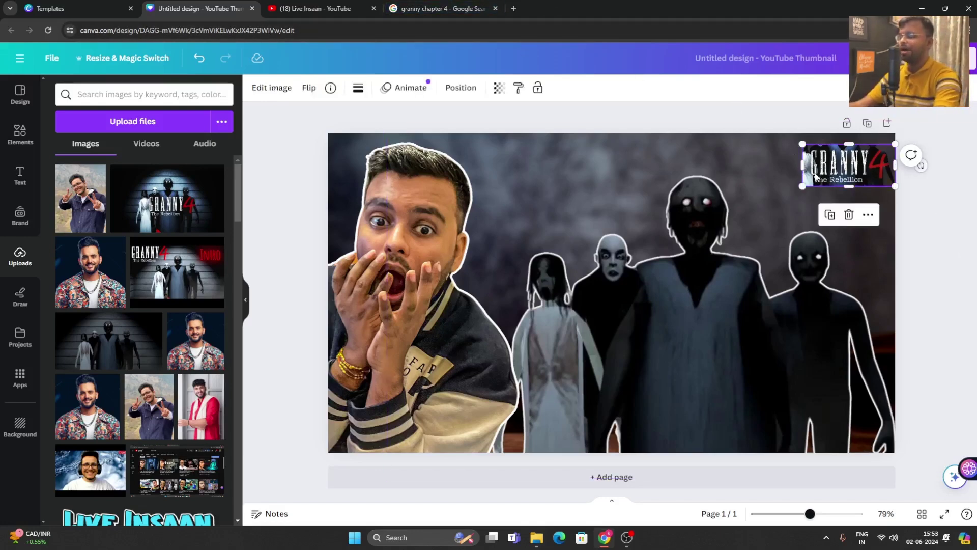
Step: Switch to Google Images and search for "granny chapter 4 logo"
left_click(438, 8)
left_click(294, 81)
type("lo")
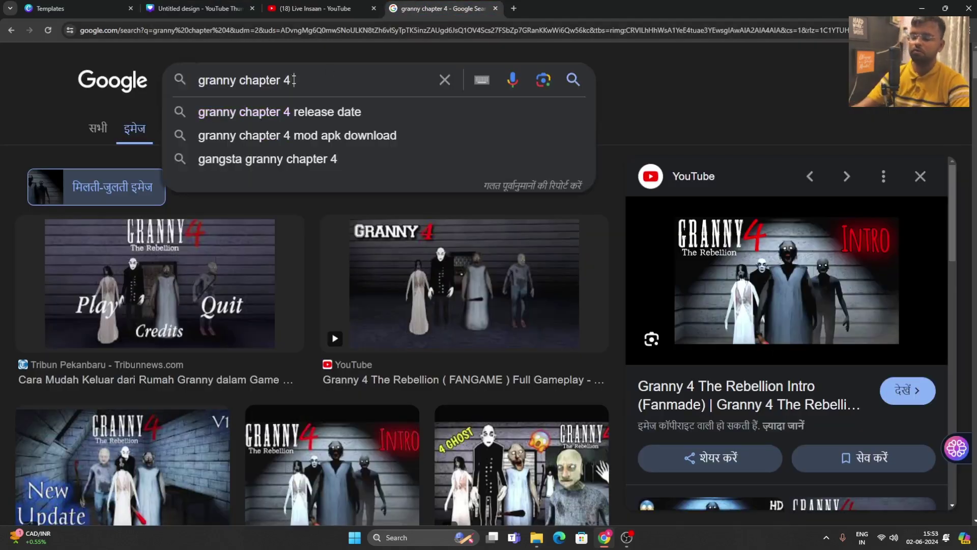
type("go")
key("Return")
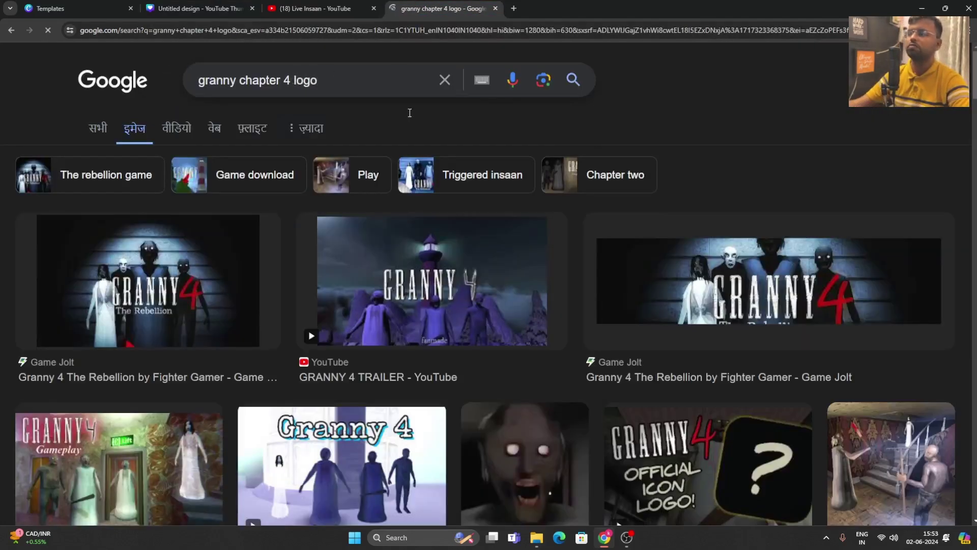
scroll(406, 366, "down", 3)
scroll(405, 362, "down", 2)
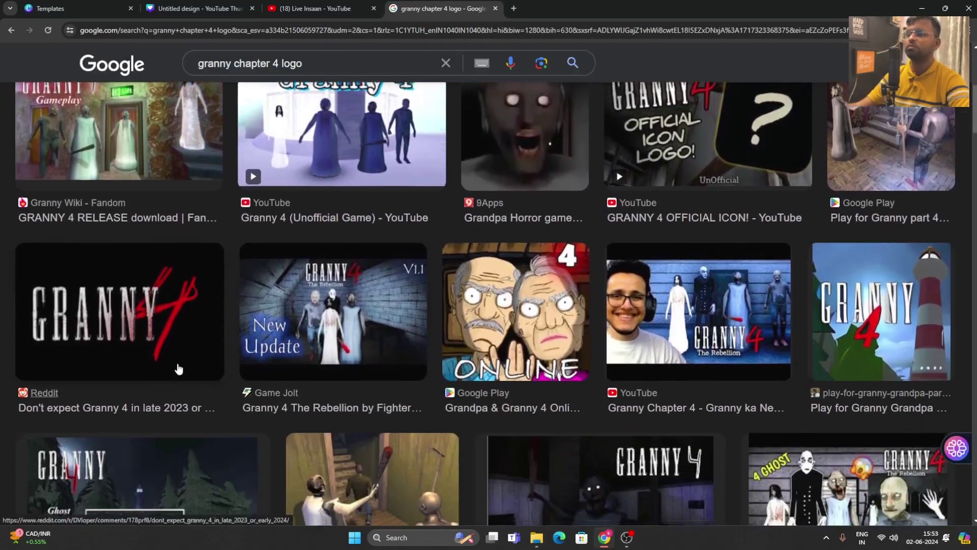
Step: Save the Reddit result showing the Granny 4 logo on plain black to the Downloads folder
left_click(146, 311)
right_click(784, 247)
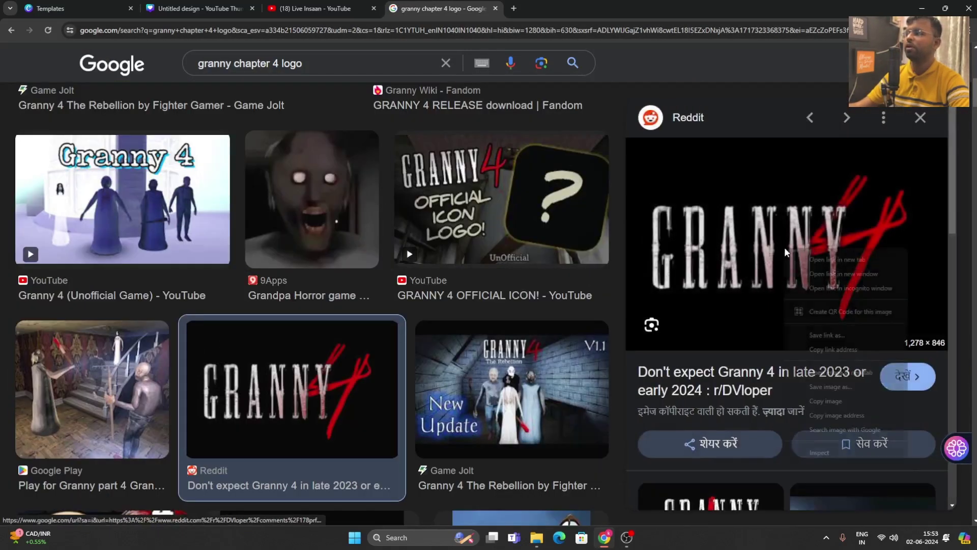
left_click(841, 384)
left_click(698, 334)
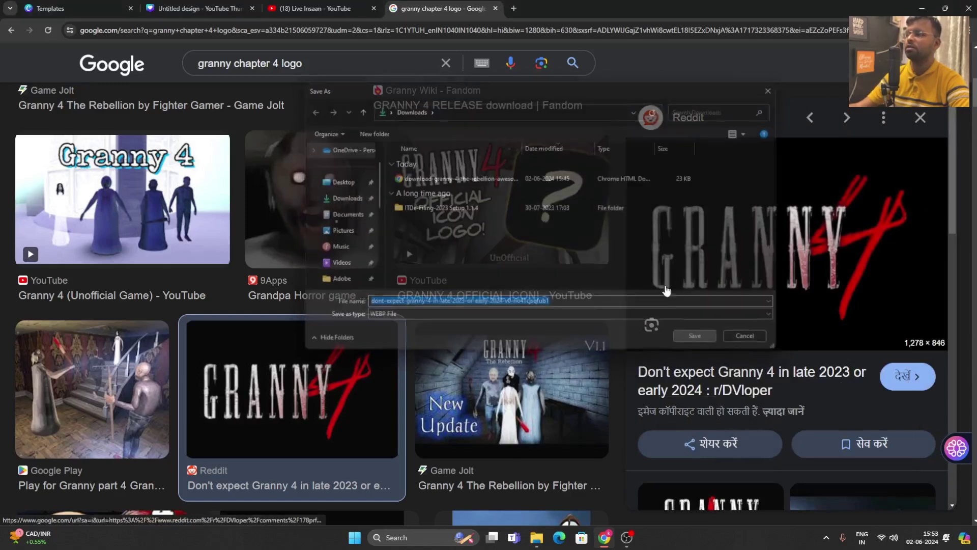
Step: Switch back to the Canva design and upload the downloaded Granny 4 logo file from Downloads
left_click(325, 4)
left_click(253, 3)
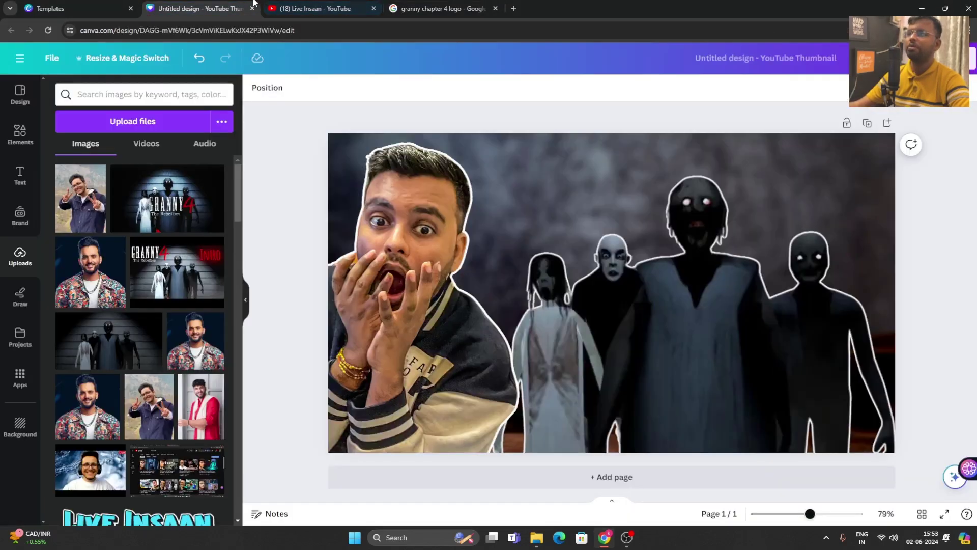
left_click(132, 121)
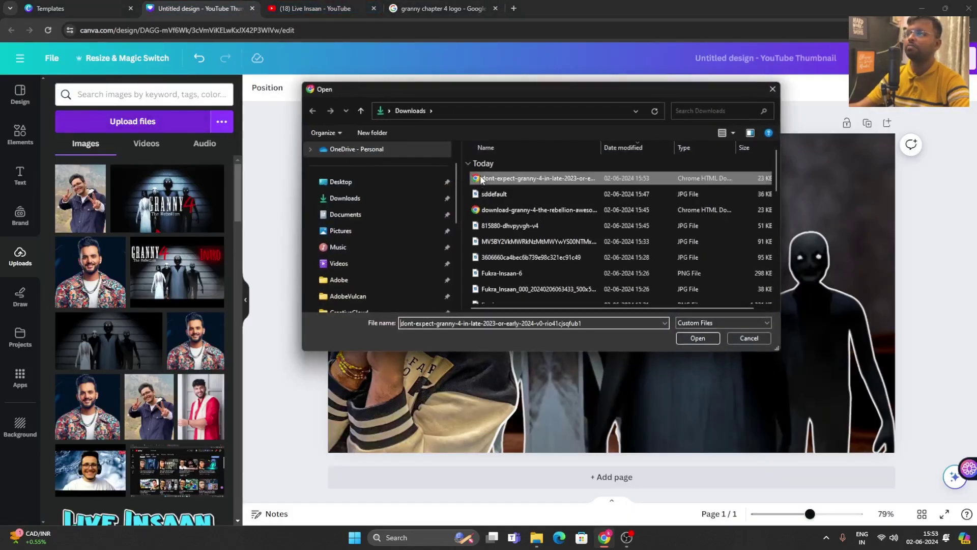
left_click(693, 338)
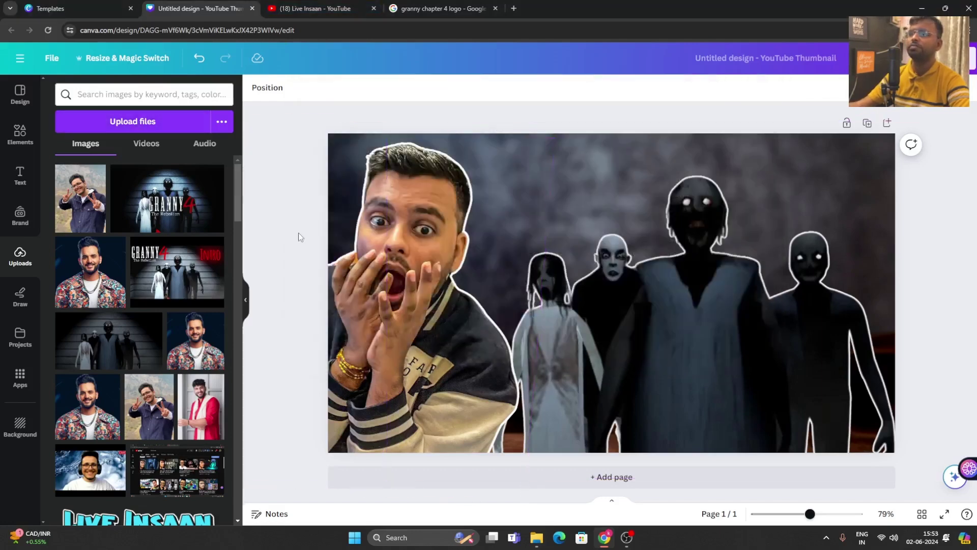
Step: Add the uploaded Granny 4 logo to the thumbnail and remove its black background
left_click(129, 203)
left_click(271, 87)
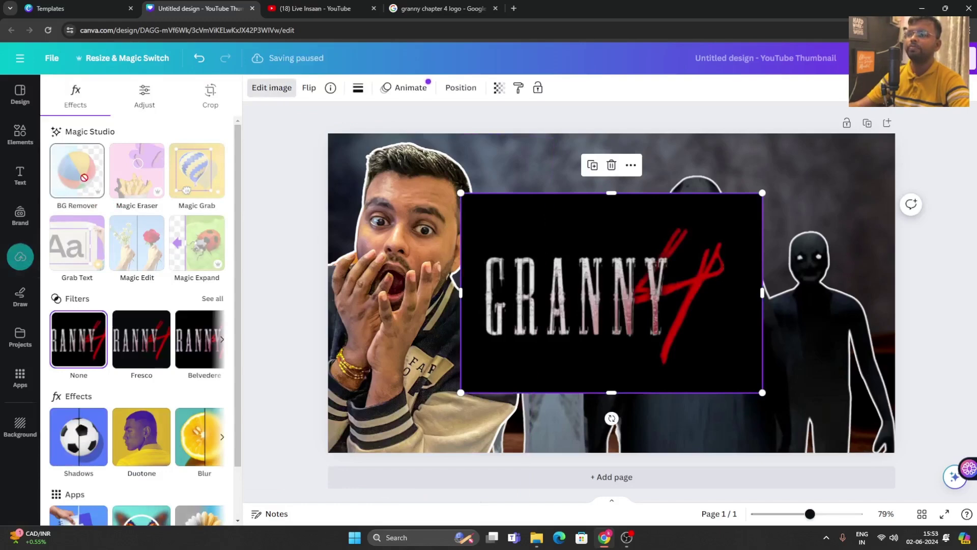
left_click(79, 172)
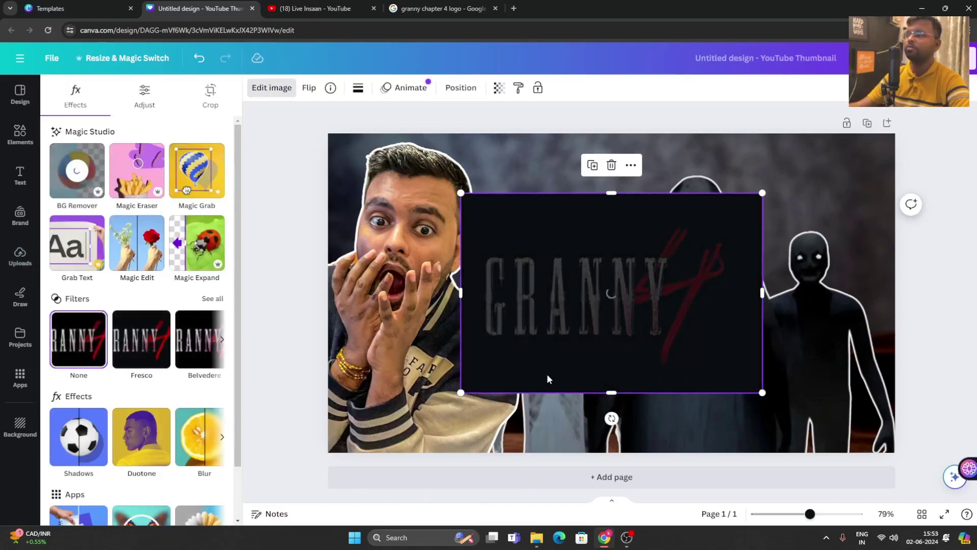
Step: Crop the empty strips above and below the Granny 4 logo and scale the logo down to about half its width
left_click_drag(611, 392, 612, 371)
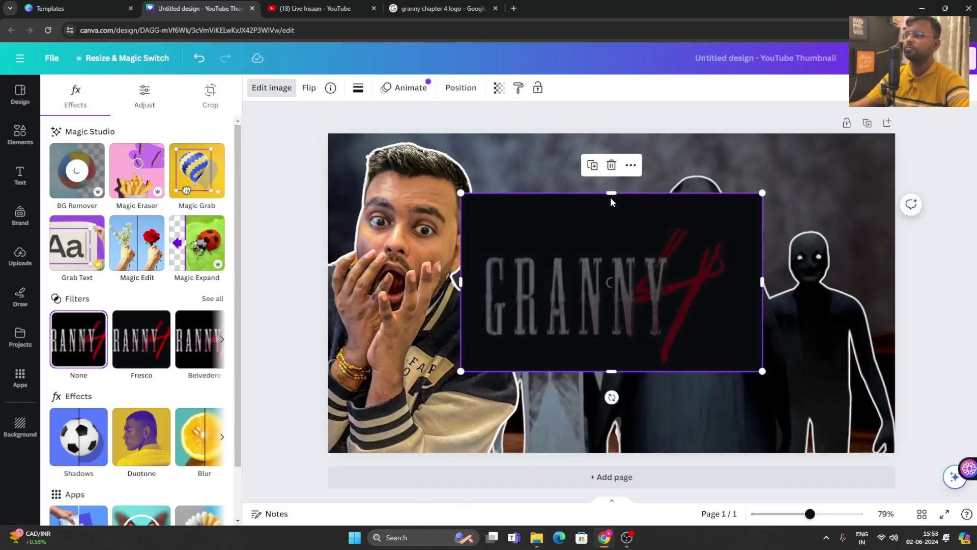
left_click_drag(610, 195, 614, 210)
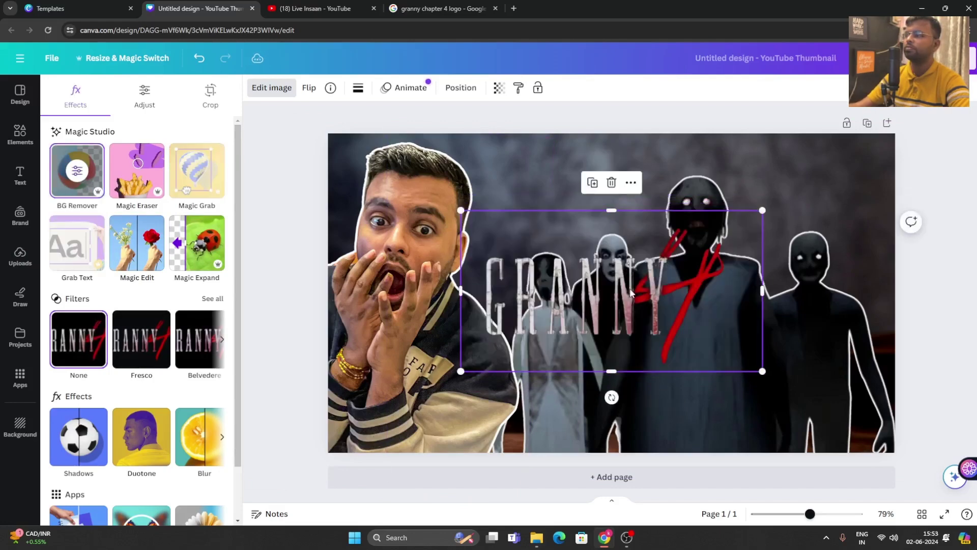
left_click_drag(630, 288, 681, 290)
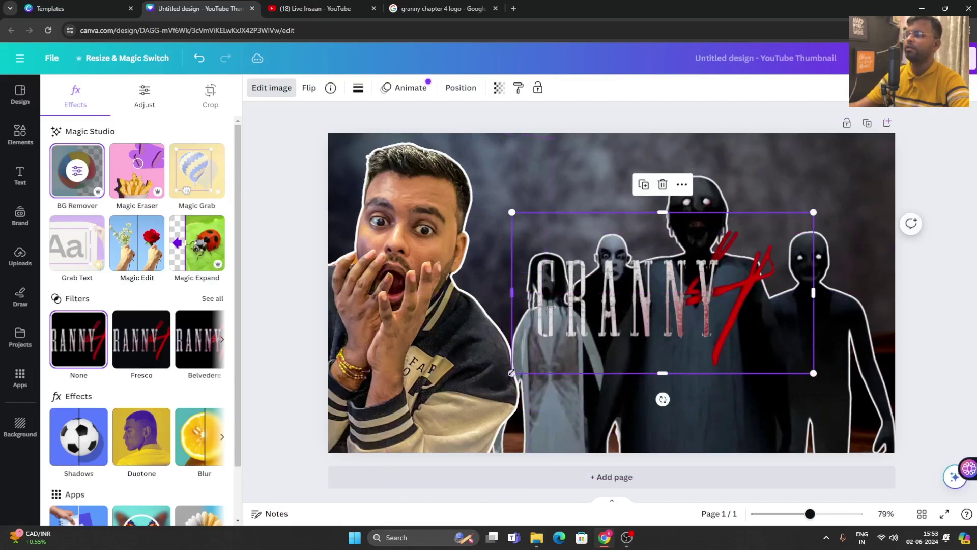
left_click_drag(512, 373, 662, 292)
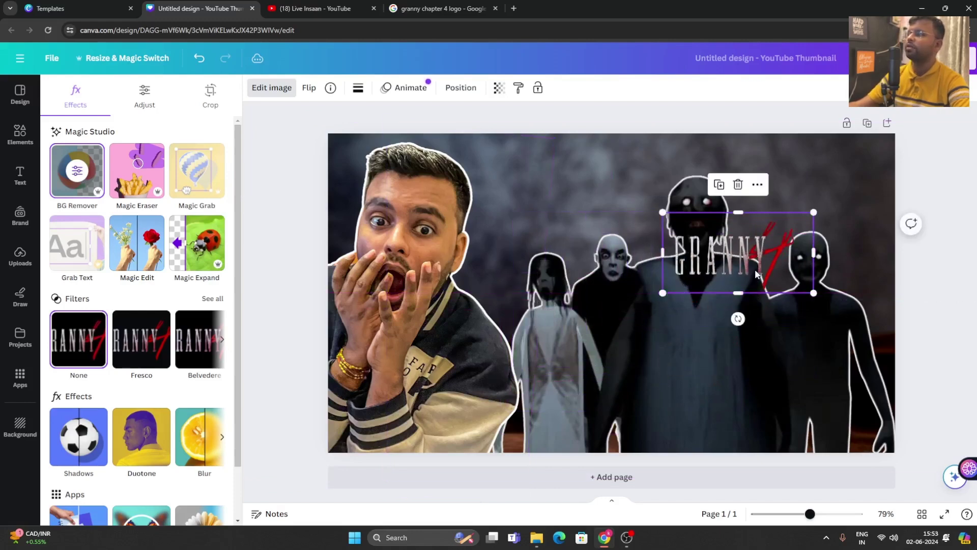
Step: Place the Granny 4 logo above the two smaller characters beside the portrait and enlarge it to fill that gap
left_click_drag(756, 274, 847, 192)
left_click_drag(755, 214, 742, 213)
left_click_drag(812, 173, 576, 185)
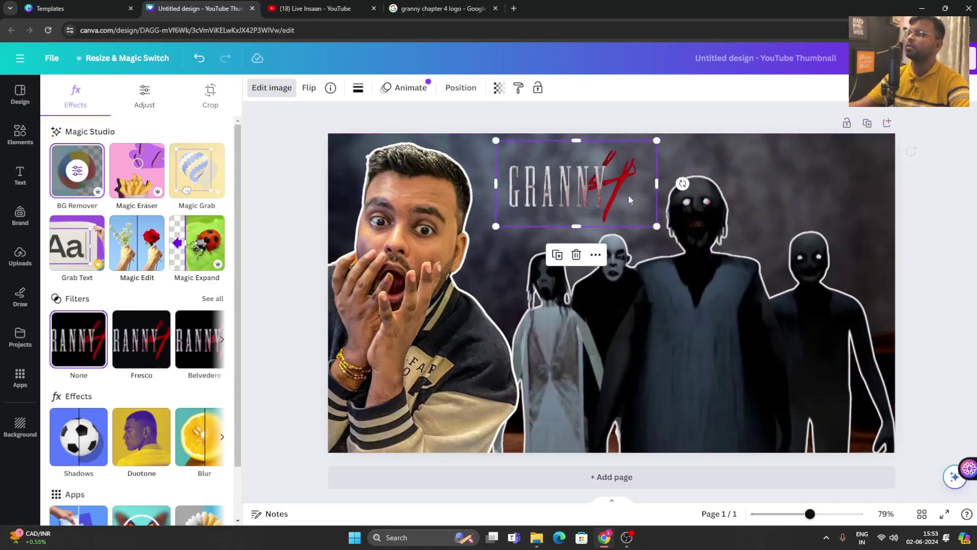
left_click_drag(655, 226, 688, 243)
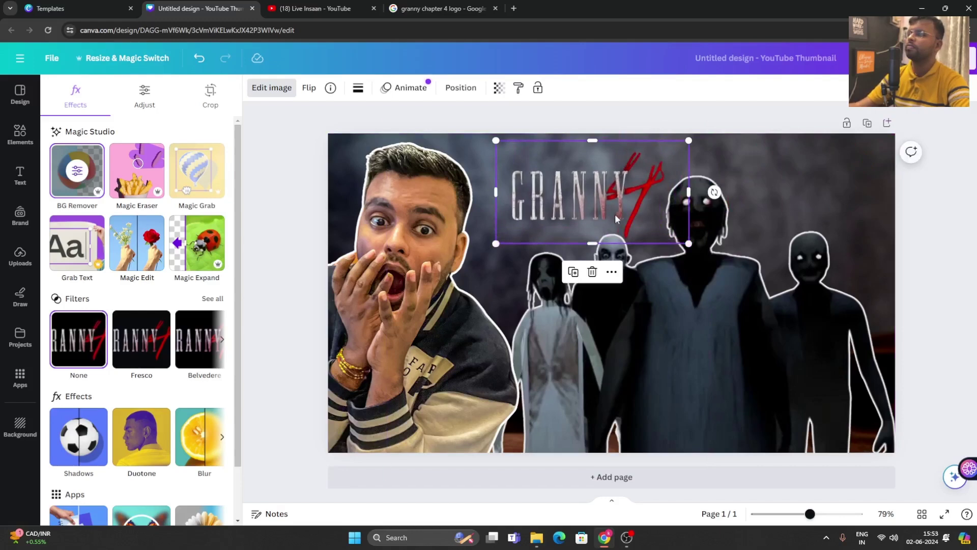
left_click_drag(560, 193, 553, 191)
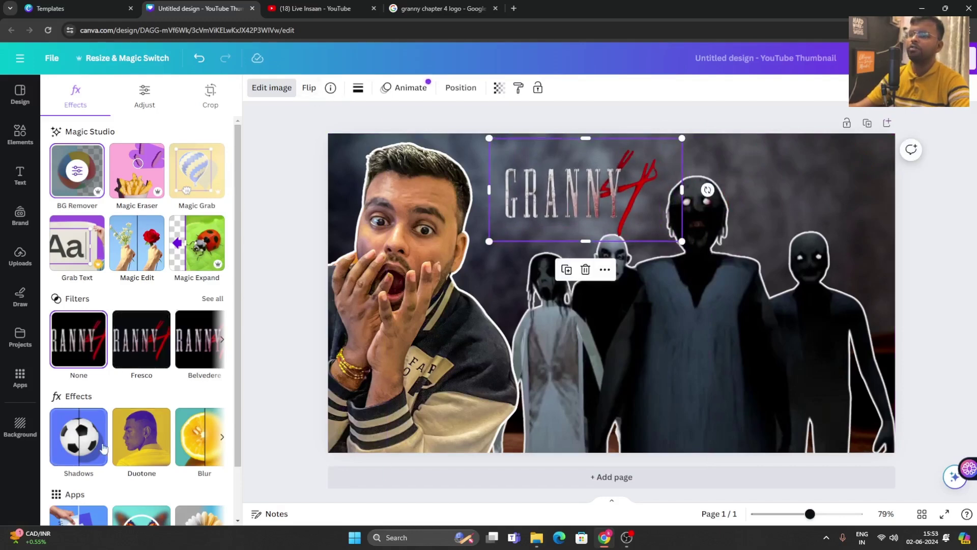
Step: Apply a black Outline shadow of size 12 at intensity 100 to the Granny 4 logo
left_click(67, 443)
left_click(188, 219)
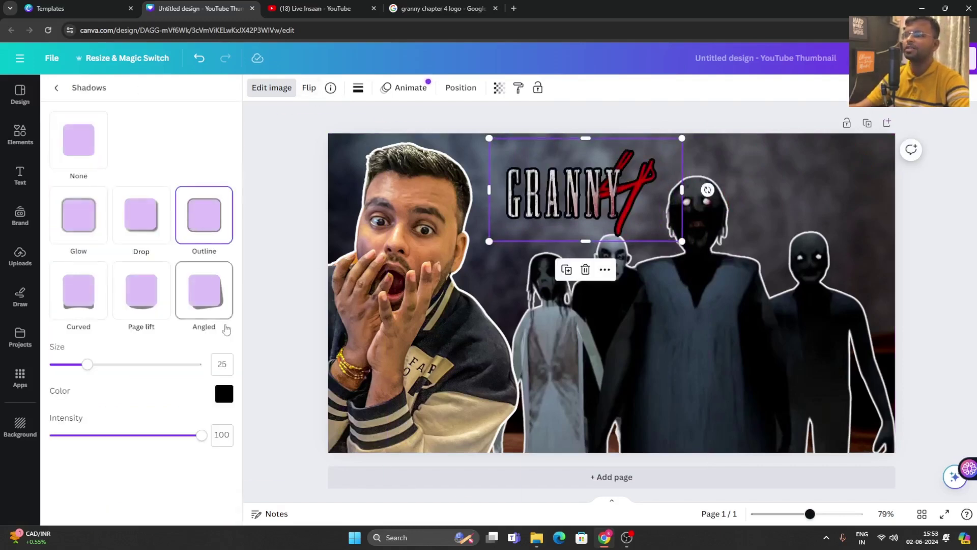
left_click_drag(89, 364, 68, 362)
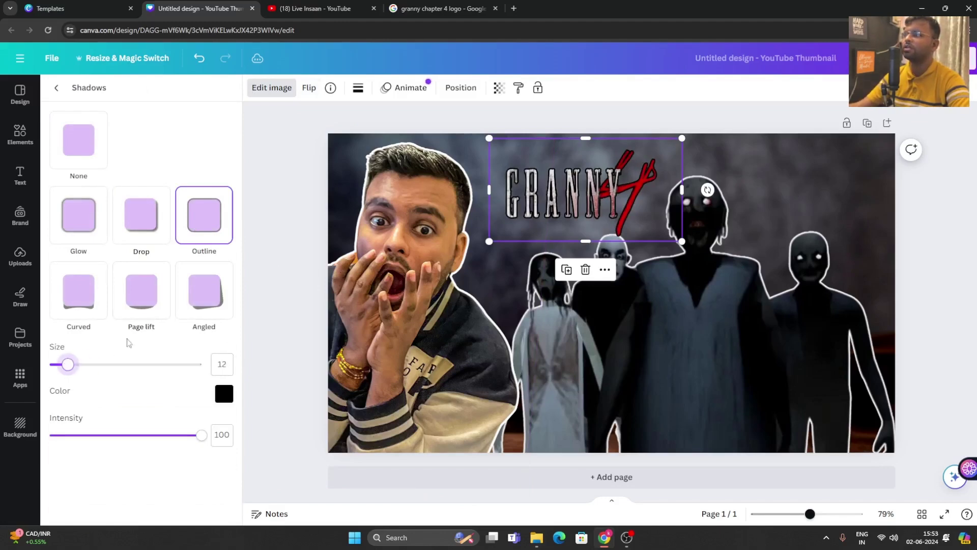
left_click(263, 175)
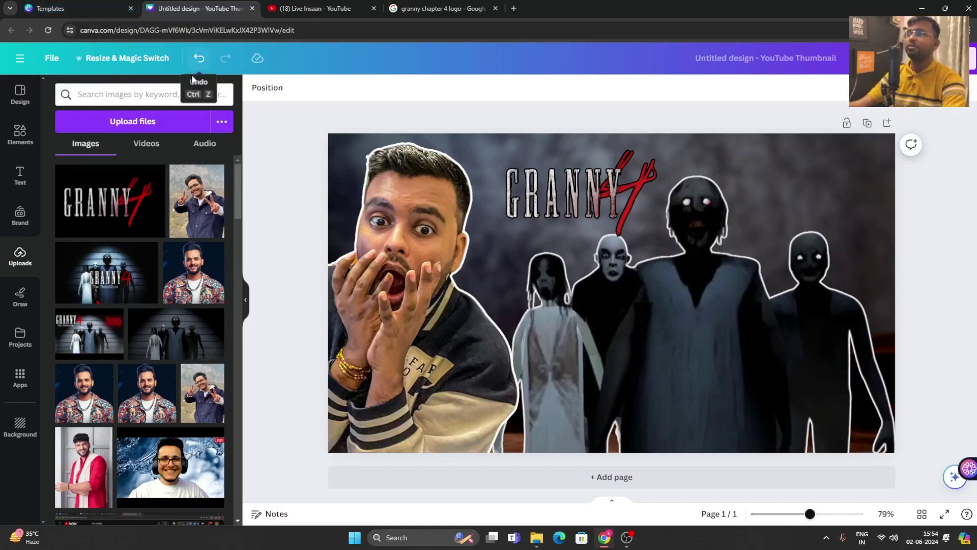
Step: Switch to the Google Images results and search for "granny horror house"
left_click(299, 5)
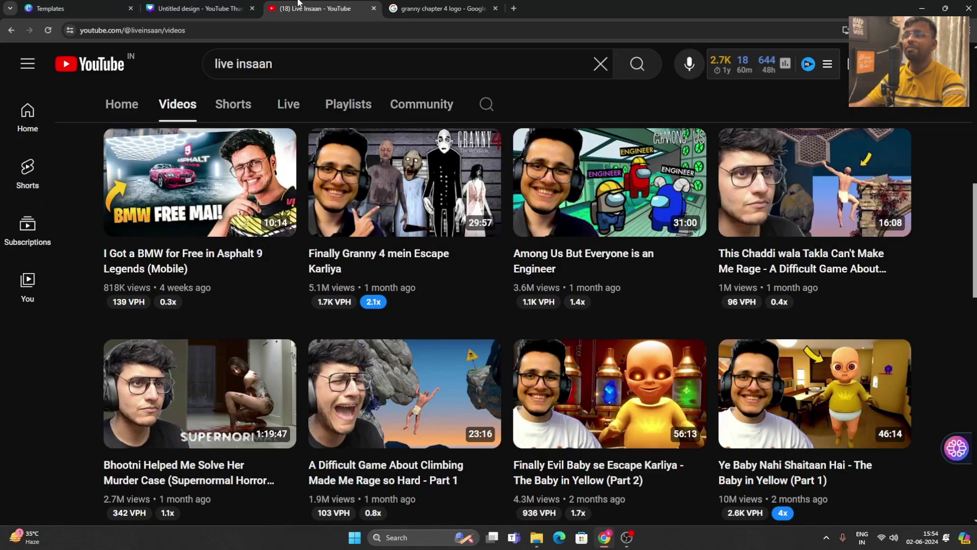
left_click(394, 7)
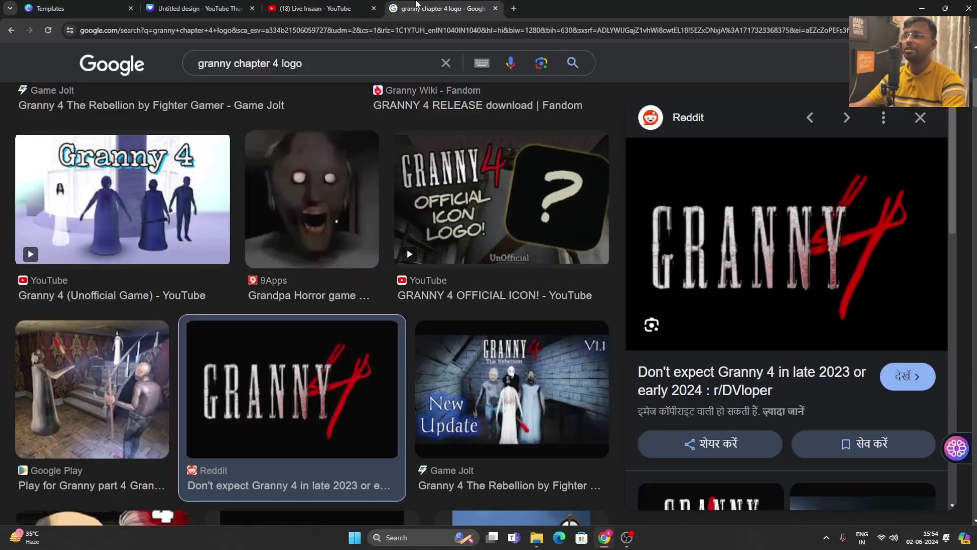
left_click_drag(315, 60, 203, 60)
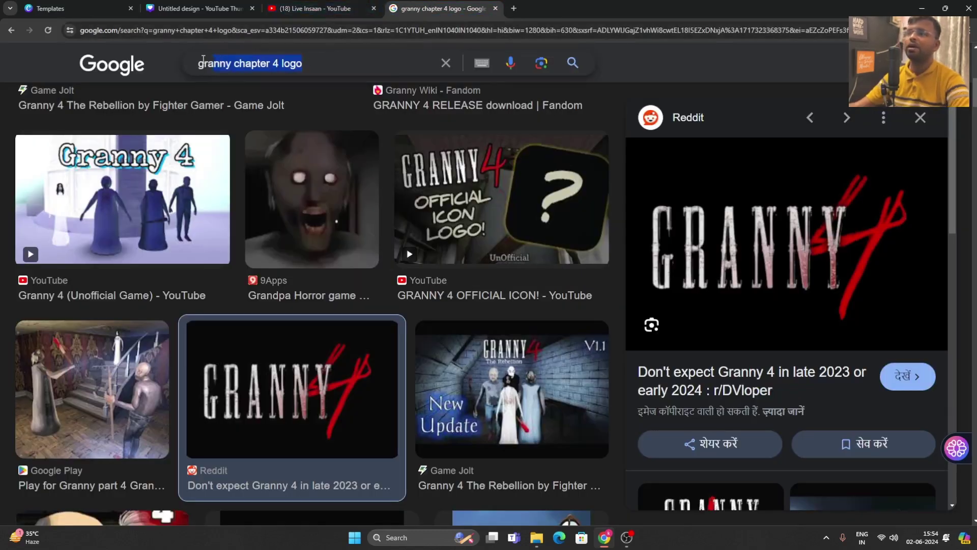
key("BackSpace")
type("gran")
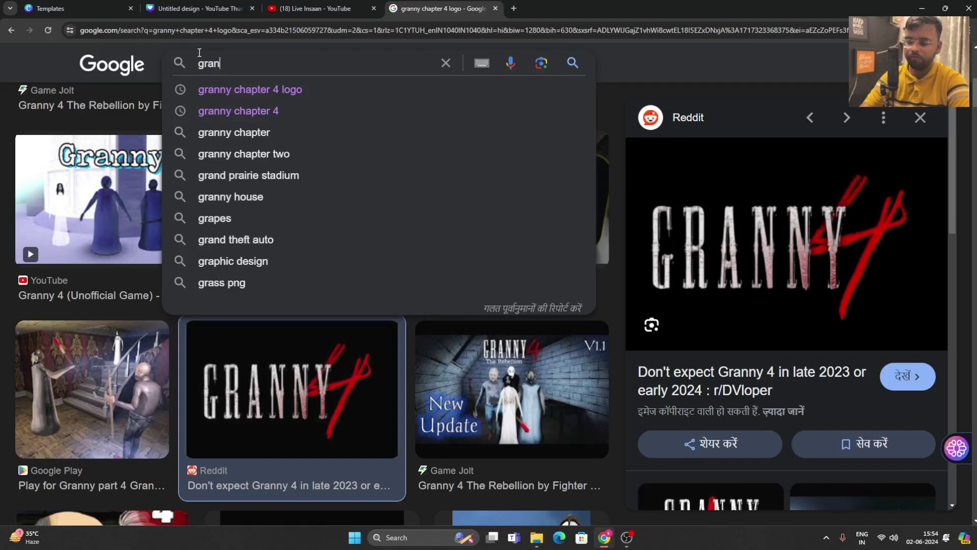
type("ny horror house")
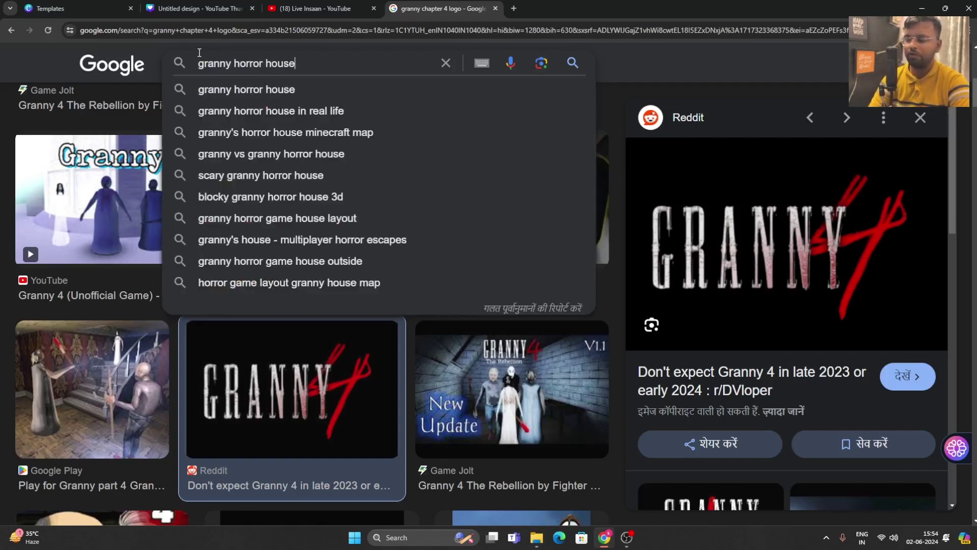
key("Return")
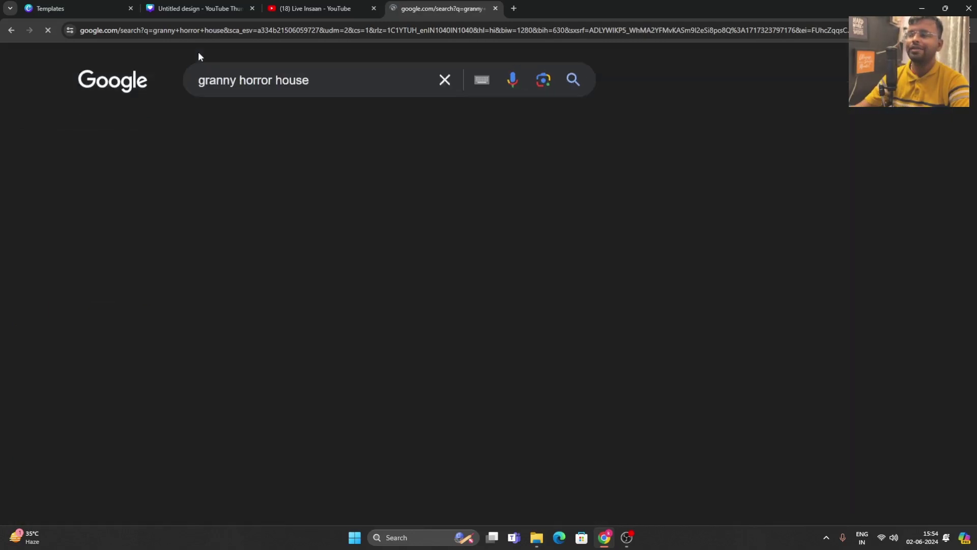
Step: Look through the "granny horror house" image results for a suitable thumbnail background
scroll(371, 263, "down", 3)
scroll(371, 263, "down", 8)
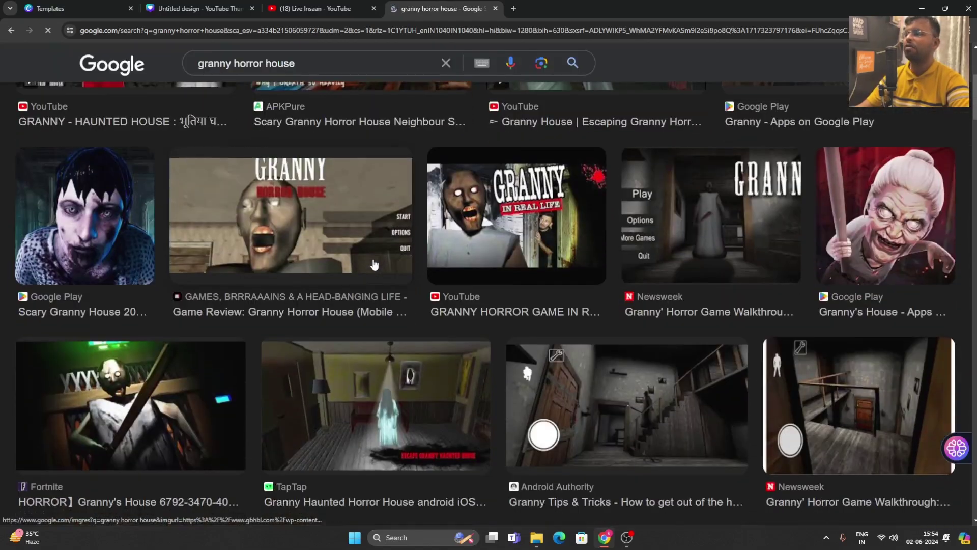
scroll(380, 266, "down", 4)
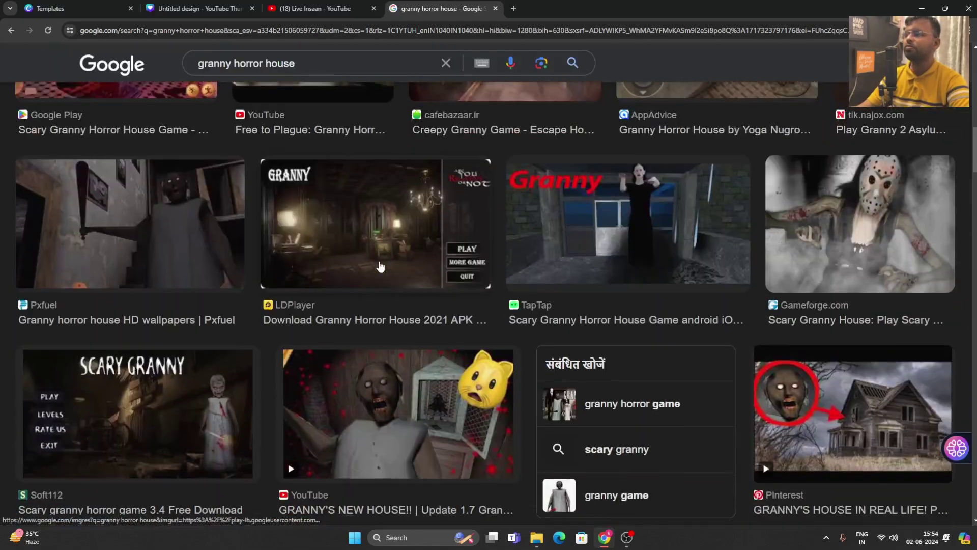
scroll(380, 265, "down", 13)
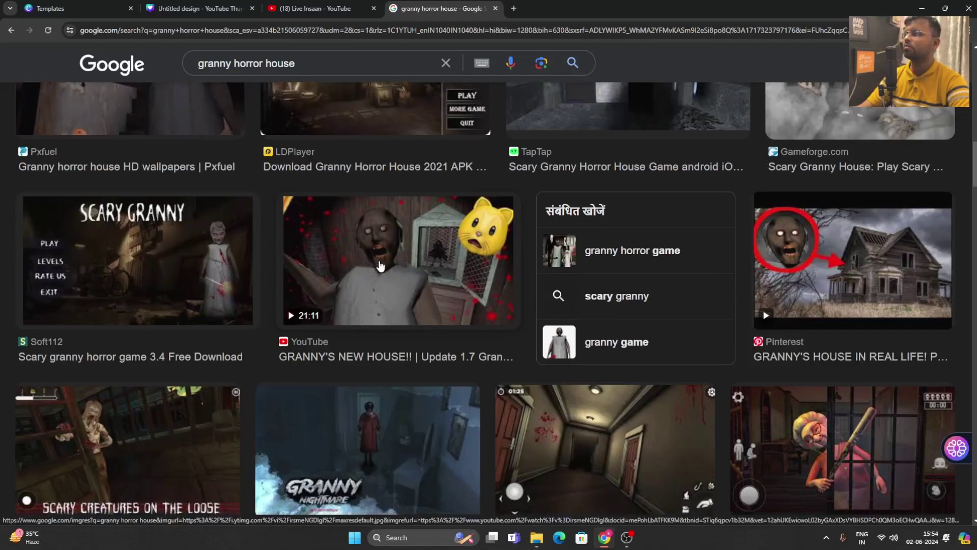
scroll(379, 265, "down", 19)
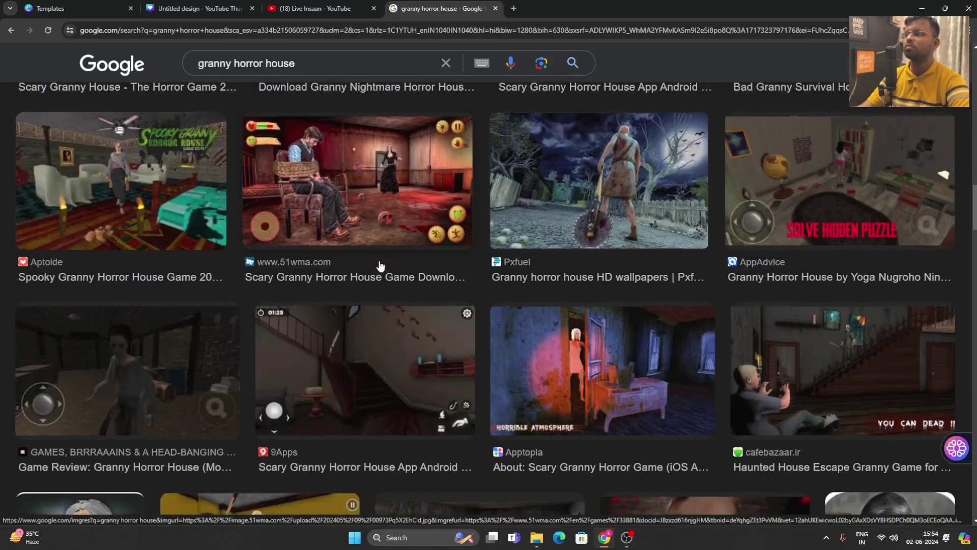
scroll(380, 265, "down", 15)
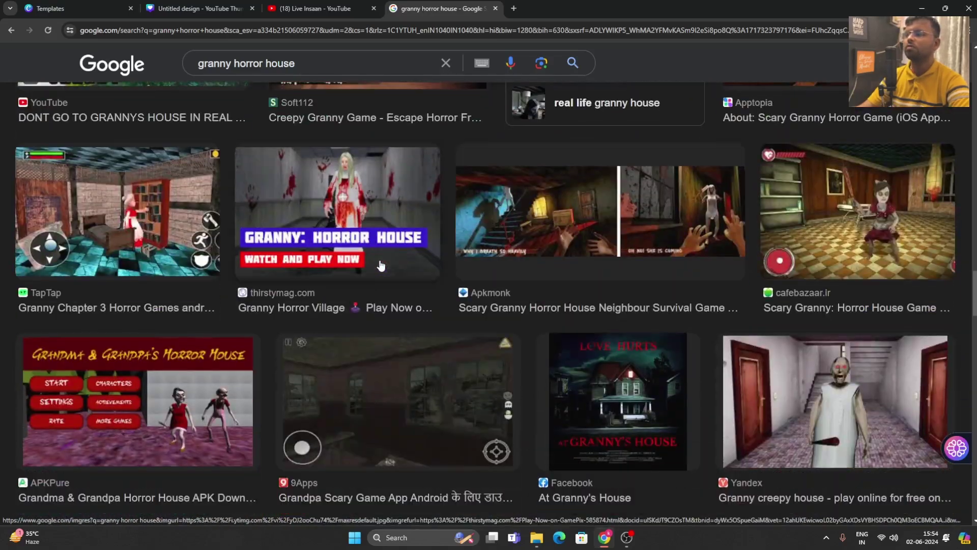
scroll(380, 265, "down", 20)
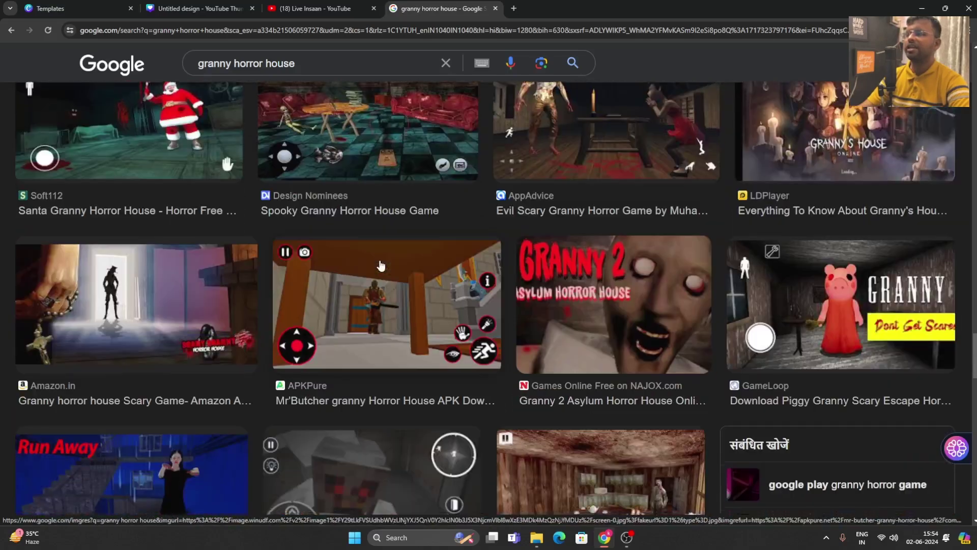
scroll(381, 265, "down", 4)
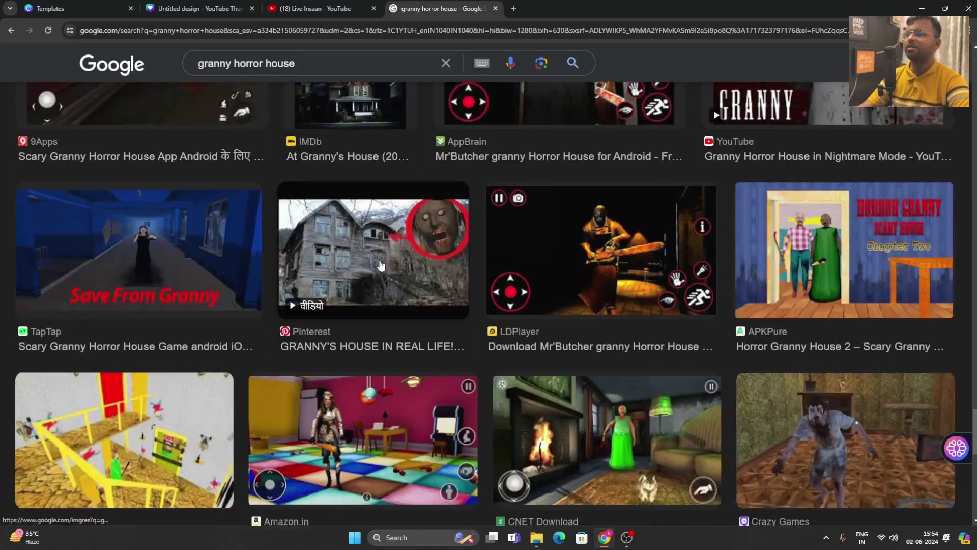
scroll(380, 264, "down", 15)
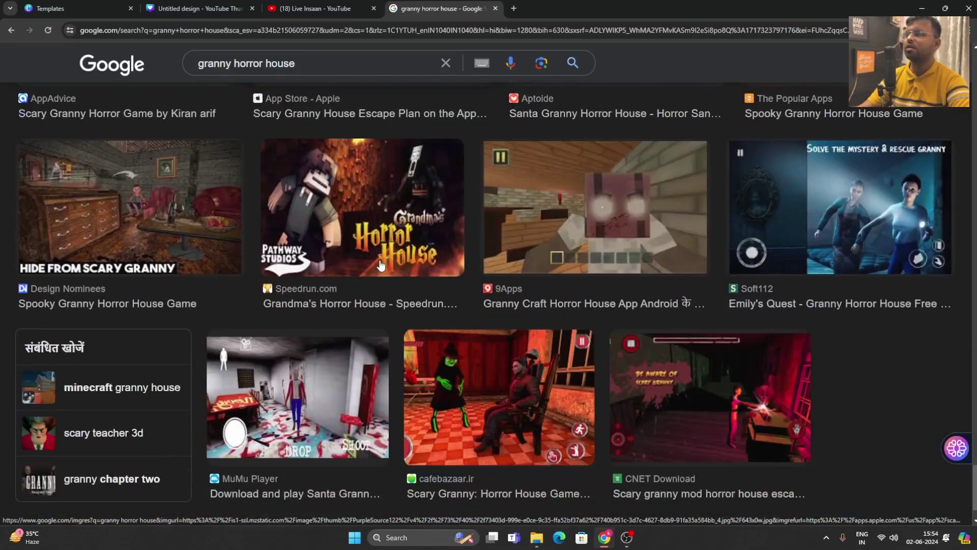
scroll(380, 265, "down", 17)
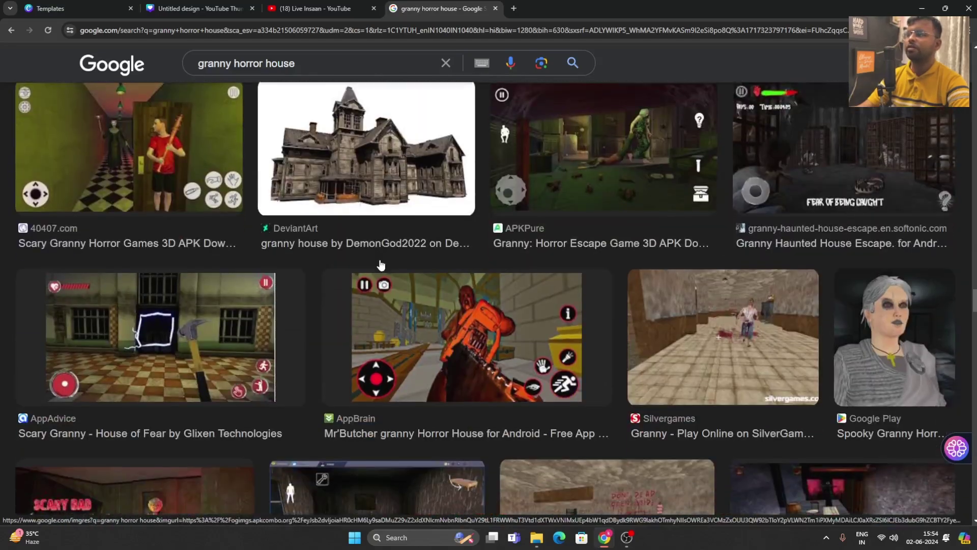
scroll(381, 264, "down", 7)
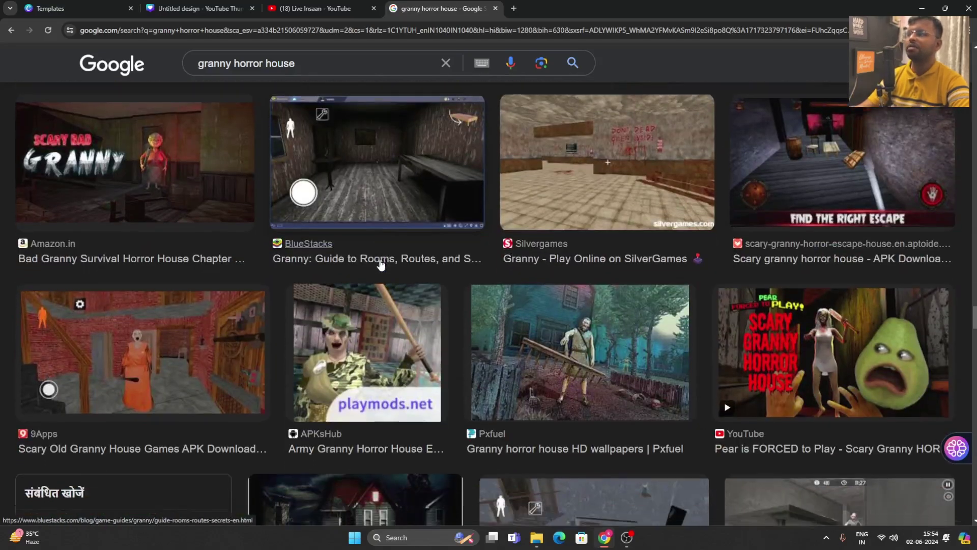
scroll(381, 265, "down", 7)
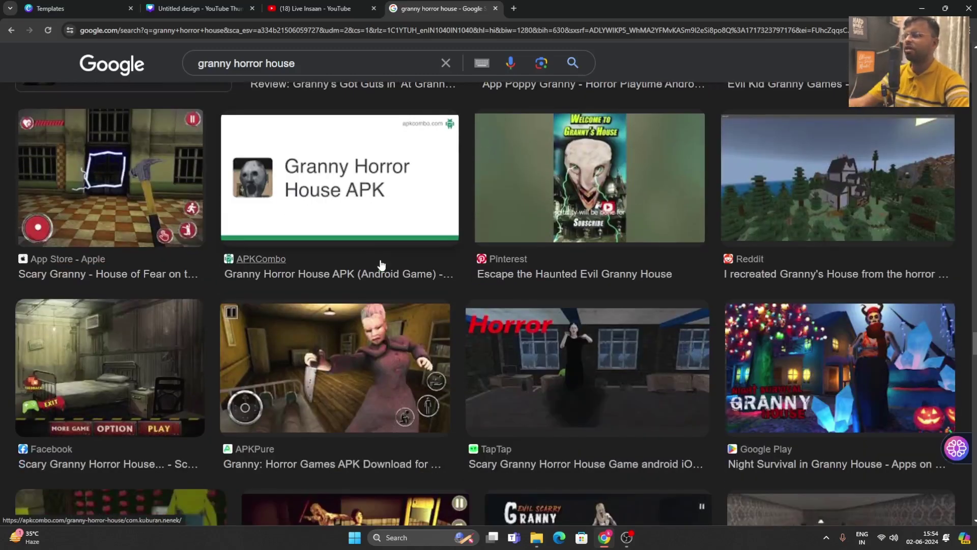
Step: Compare the thumbnail design with the Live Insaan channel's Granny 4 and other gaming thumbnails on YouTube
left_click(315, 8)
left_click(239, 4)
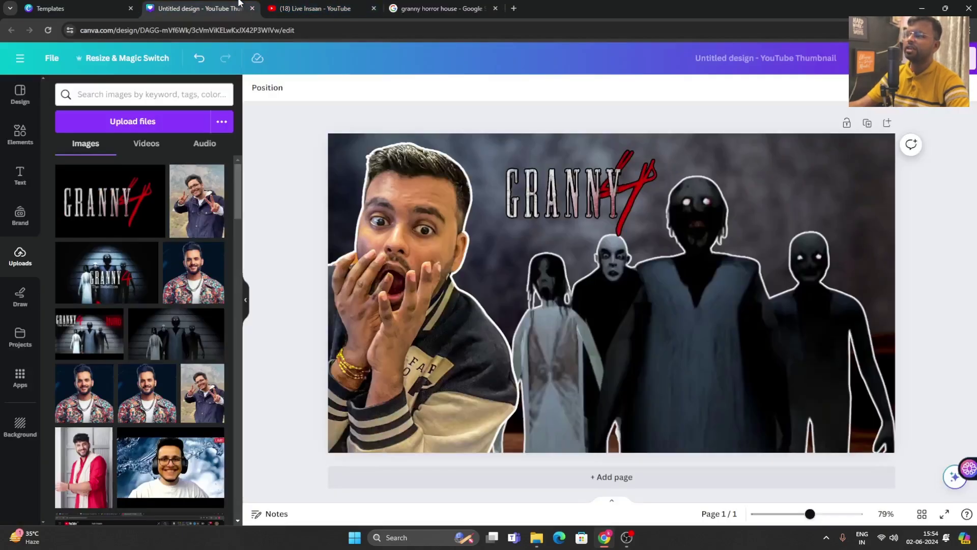
left_click(315, 9)
scroll(498, 233, "down", 2)
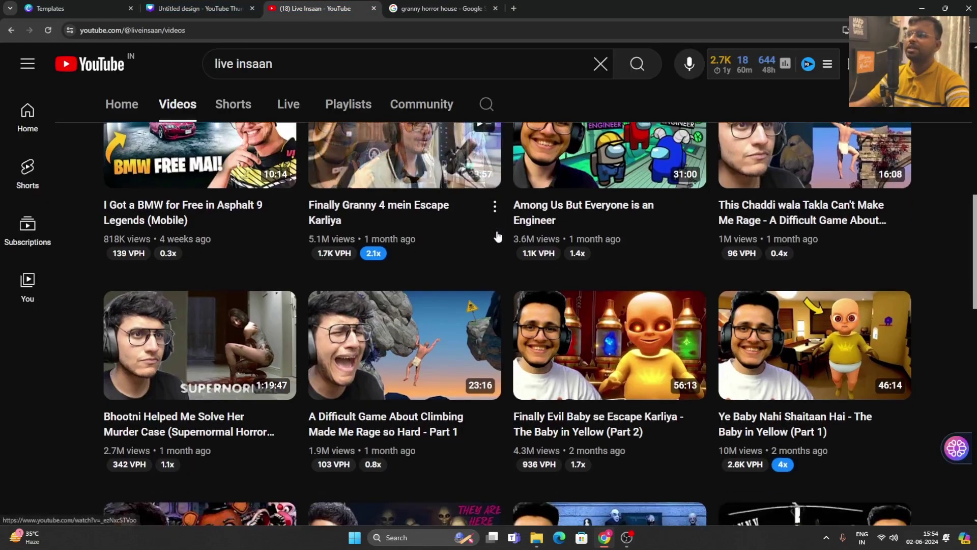
scroll(499, 234, "up", 4)
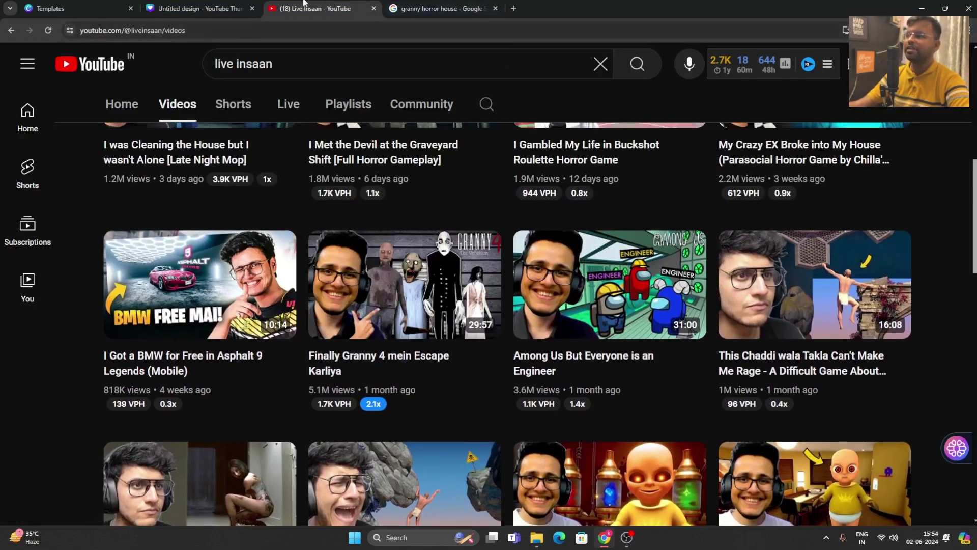
Step: Switch back to the Canva design, move the slightly shrunken Granny 4 logo to the upper-right corner, and nudge the characters up and left
left_click(203, 9)
left_click_drag(627, 164, 881, 184)
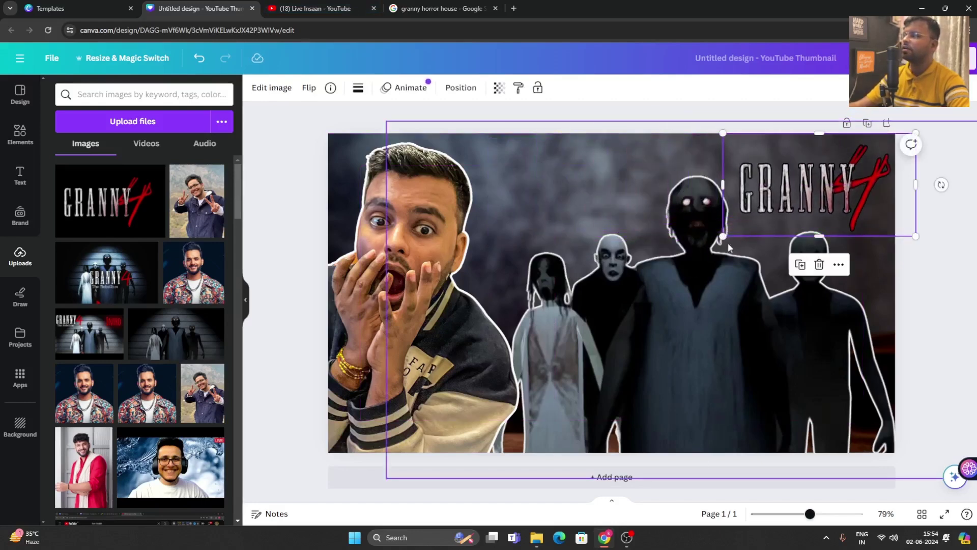
left_click_drag(723, 237, 753, 224)
left_click_drag(814, 354, 807, 346)
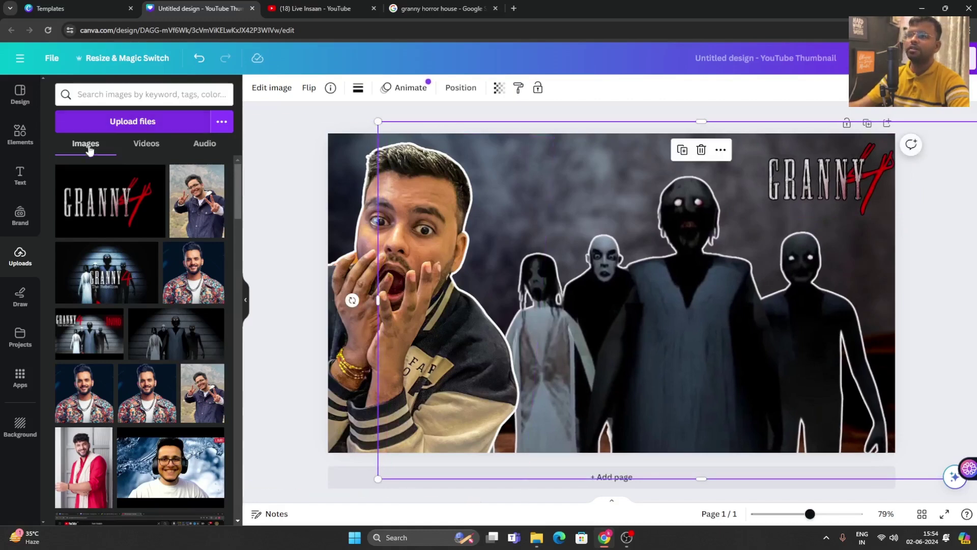
Step: Search the uploaded images for "arrow" and add the red 3D arrow with a black edge to the thumbnail
left_click(20, 133)
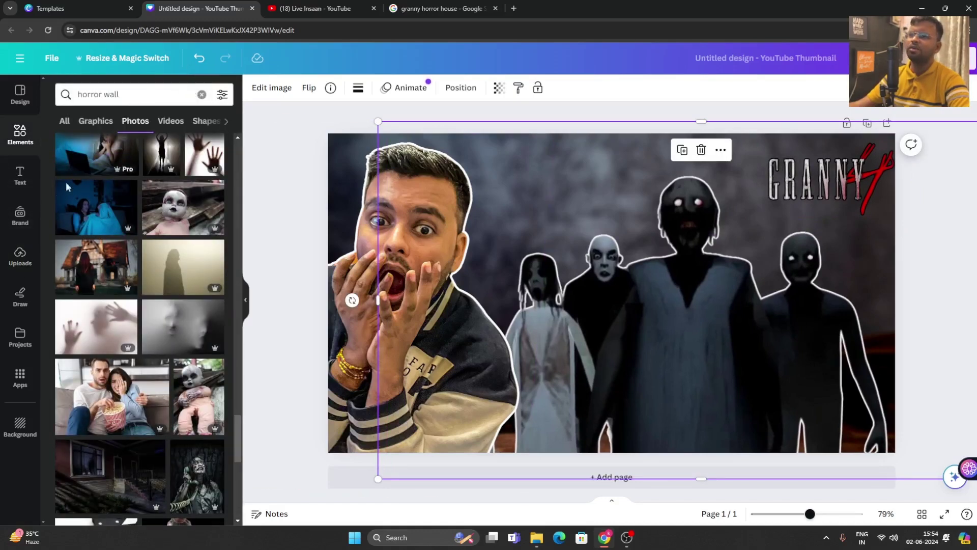
left_click(21, 263)
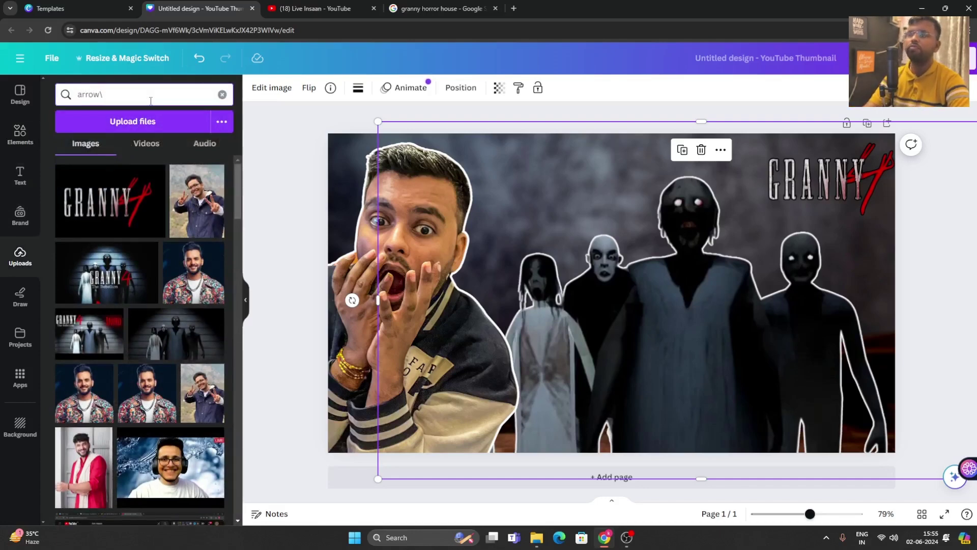
key("Return")
left_click(184, 190)
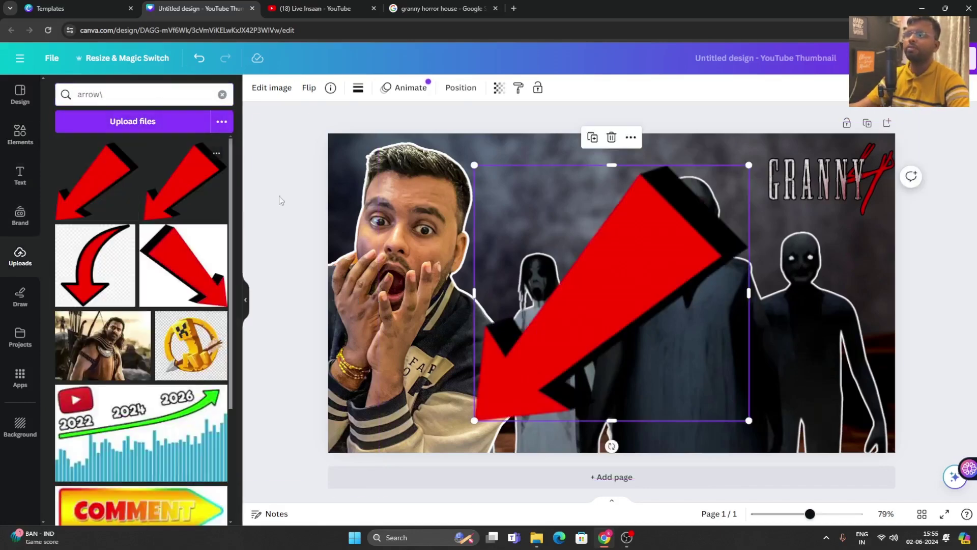
Step: Shrink the red arrow and place it beside the tall central Granny's head, pointing down and right toward her
left_click_drag(477, 420, 511, 387)
left_click_drag(529, 357, 587, 350)
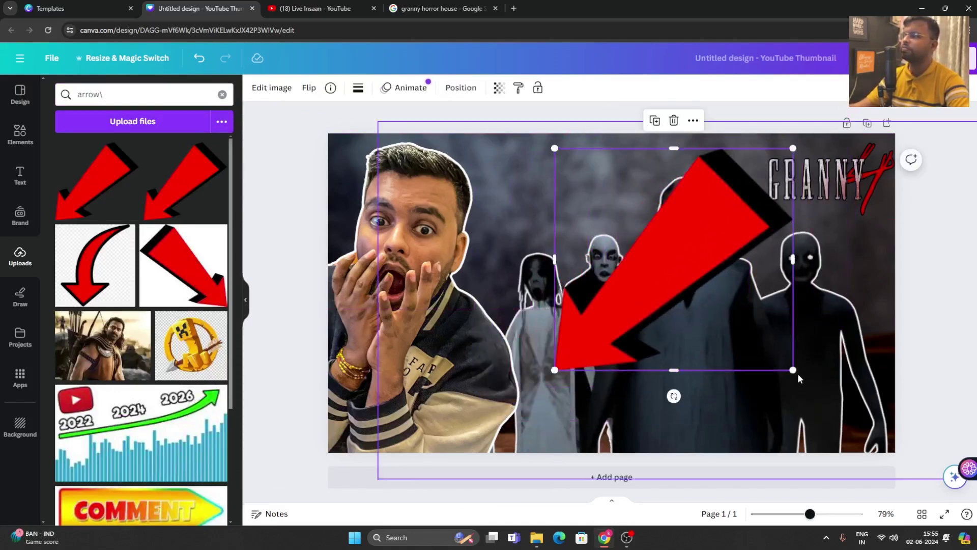
left_click_drag(798, 374, 608, 197)
left_click(930, 378)
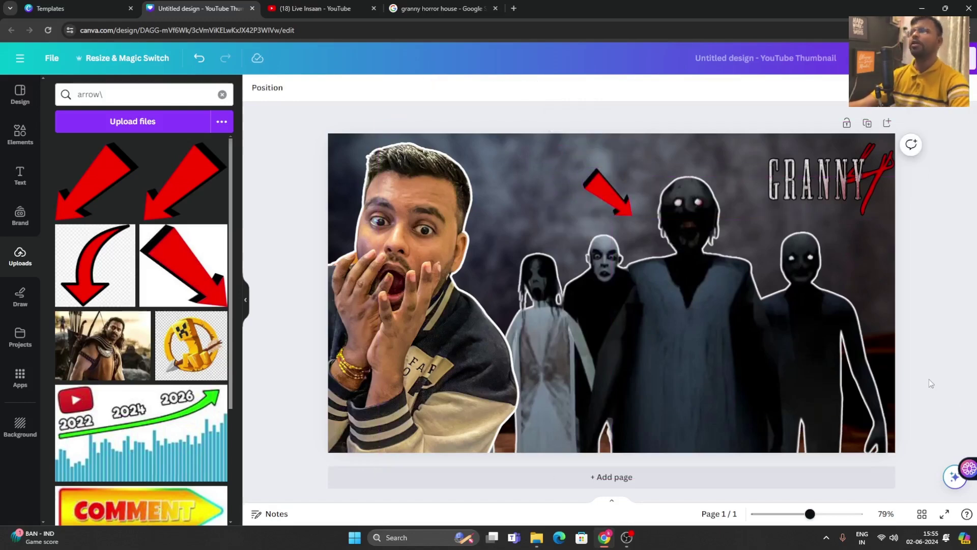